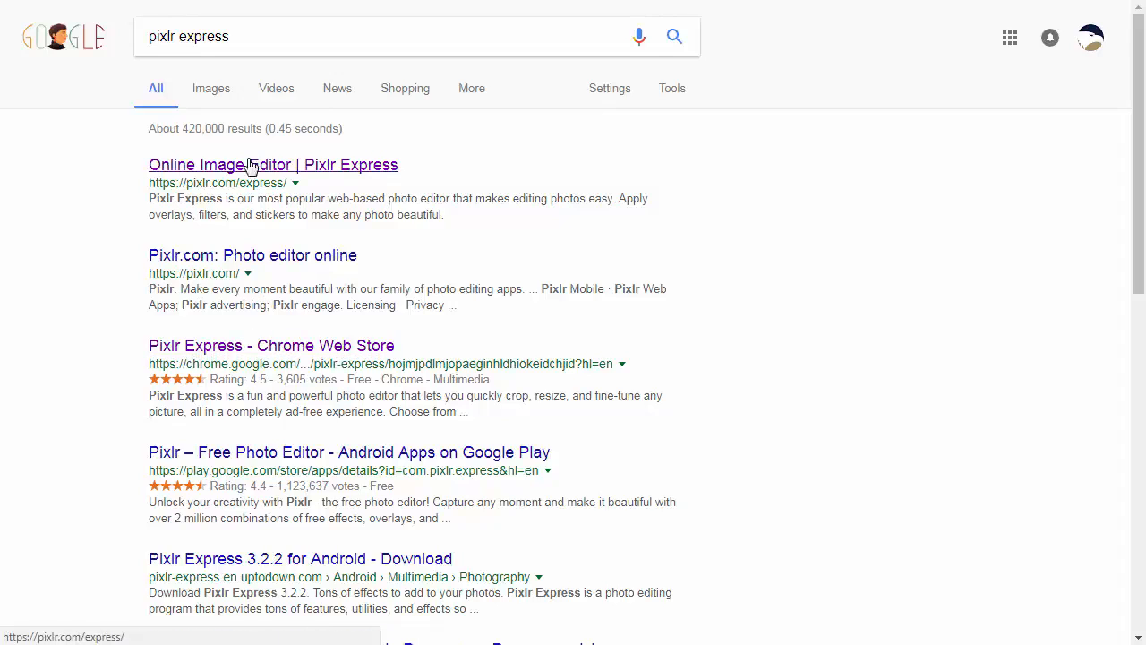
# - Install the Pixlr Express app in Chrome from its Chrome Web Store listing in the search results
pyautogui.click(340, 345)
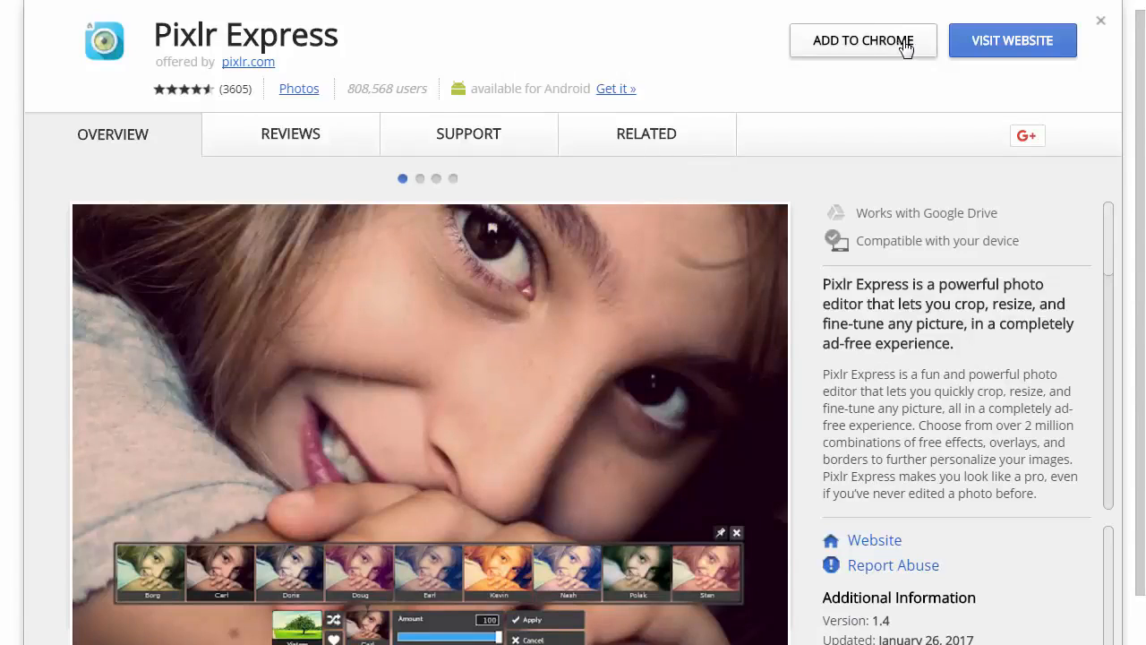
pyautogui.click(856, 57)
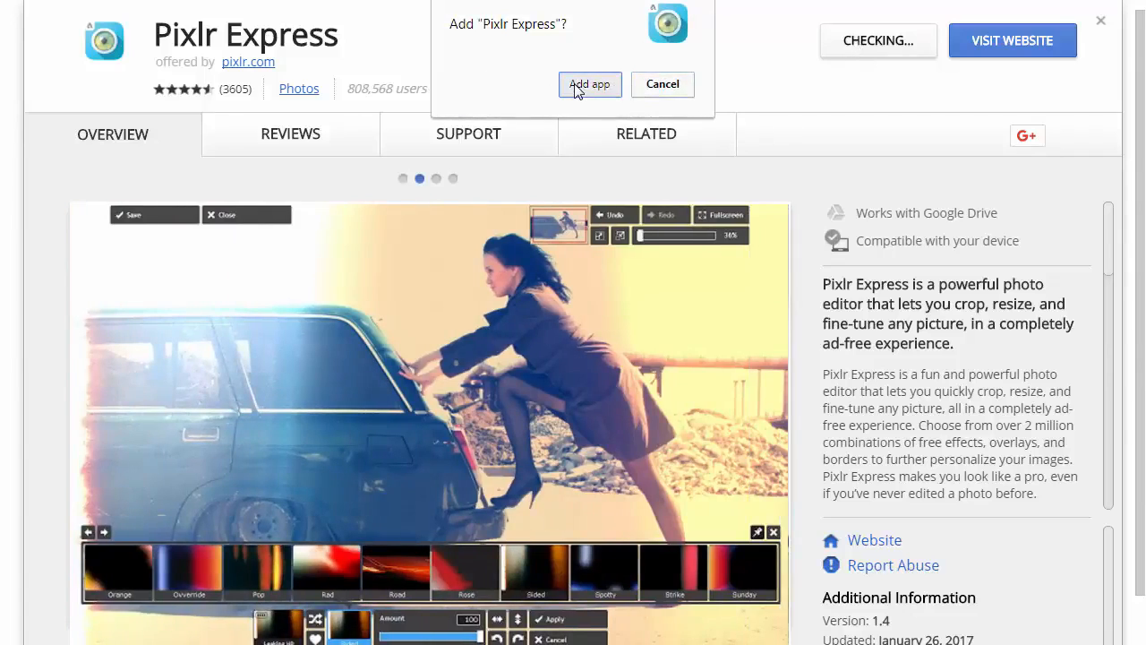
pyautogui.click(577, 90)
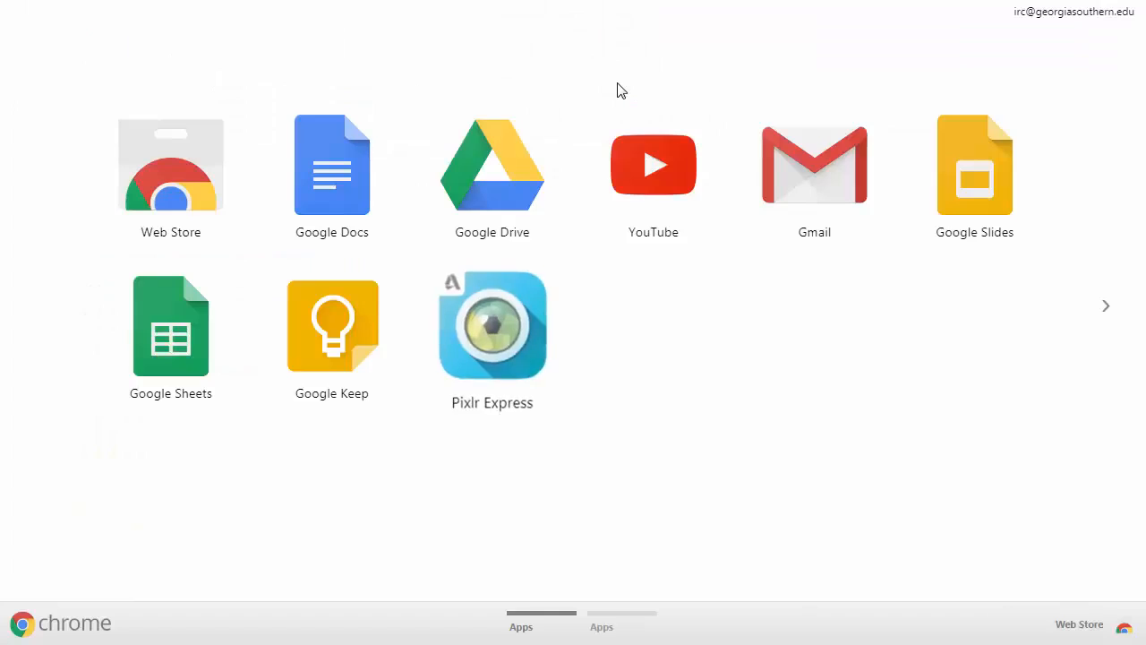
# - Launch Pixlr Express from the Chrome apps page and allow Flash to run on the site
pyautogui.click(503, 345)
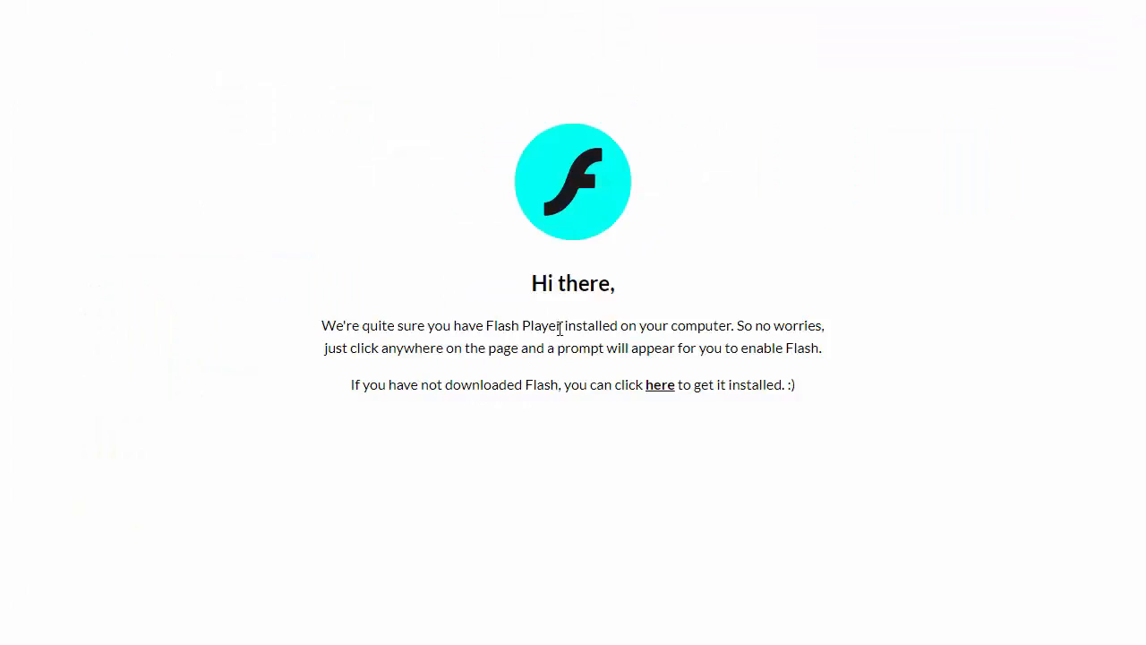
pyautogui.click(716, 315)
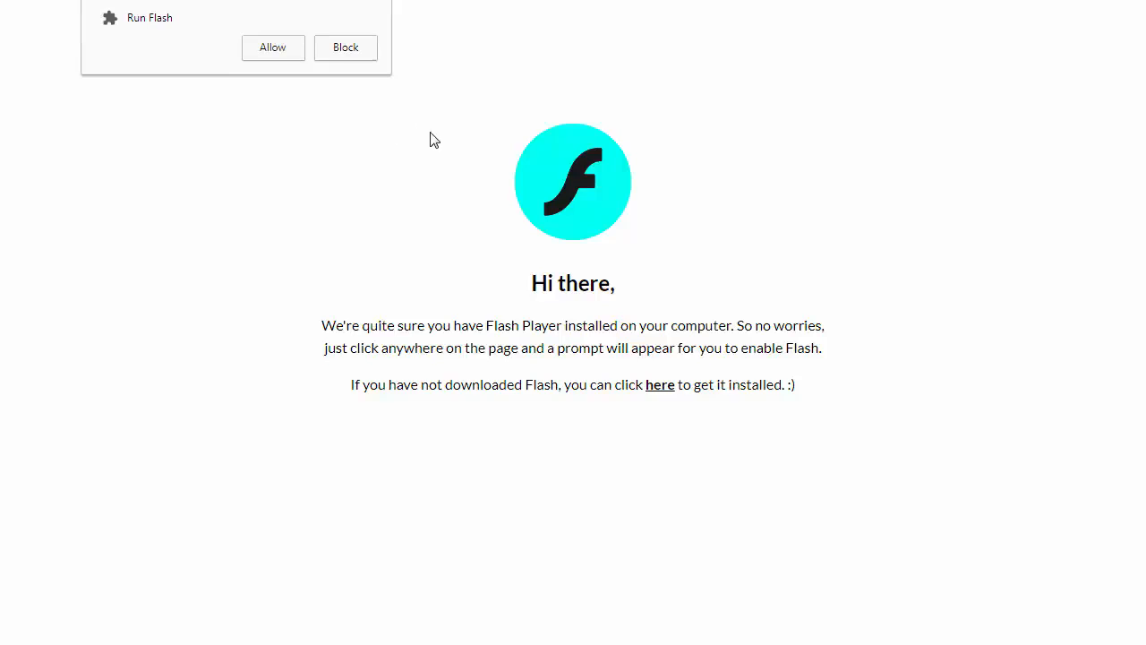
pyautogui.click(273, 50)
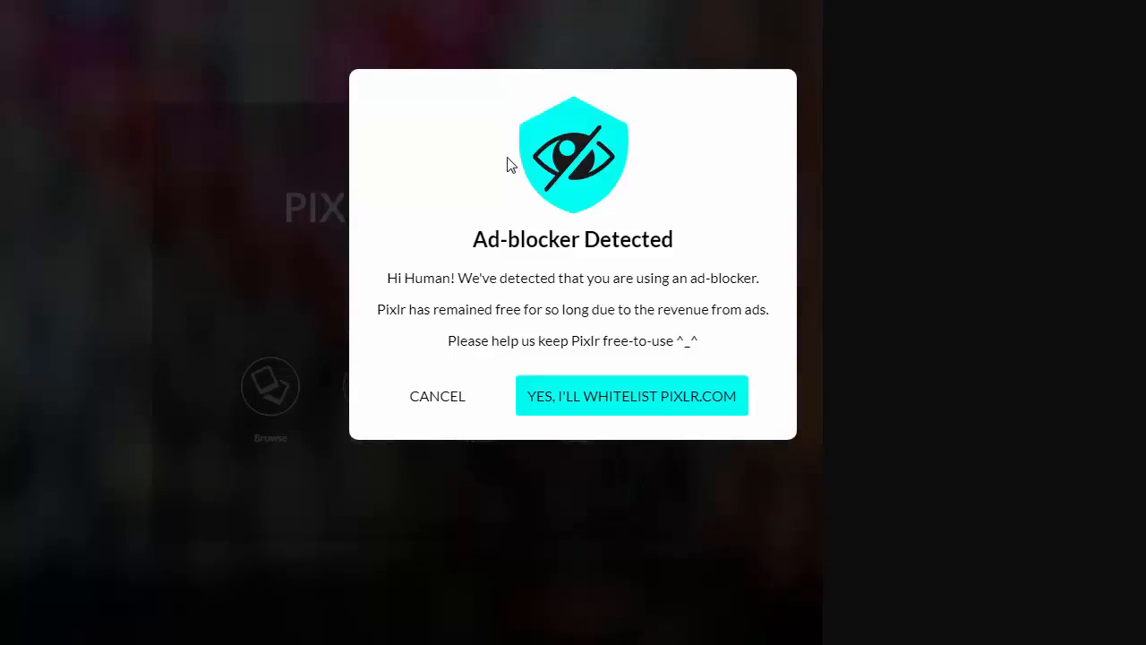
# - Agree to whitelist pixlr.com and disable Adblock Plus on this site
pyautogui.click(634, 409)
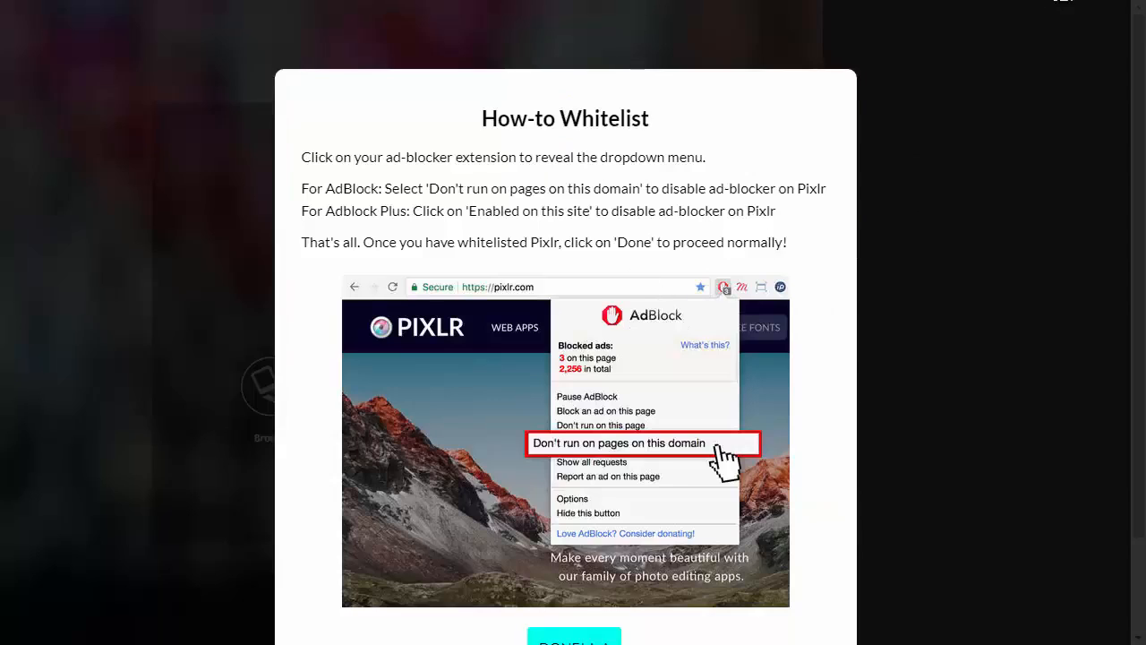
pyautogui.click(1063, 1)
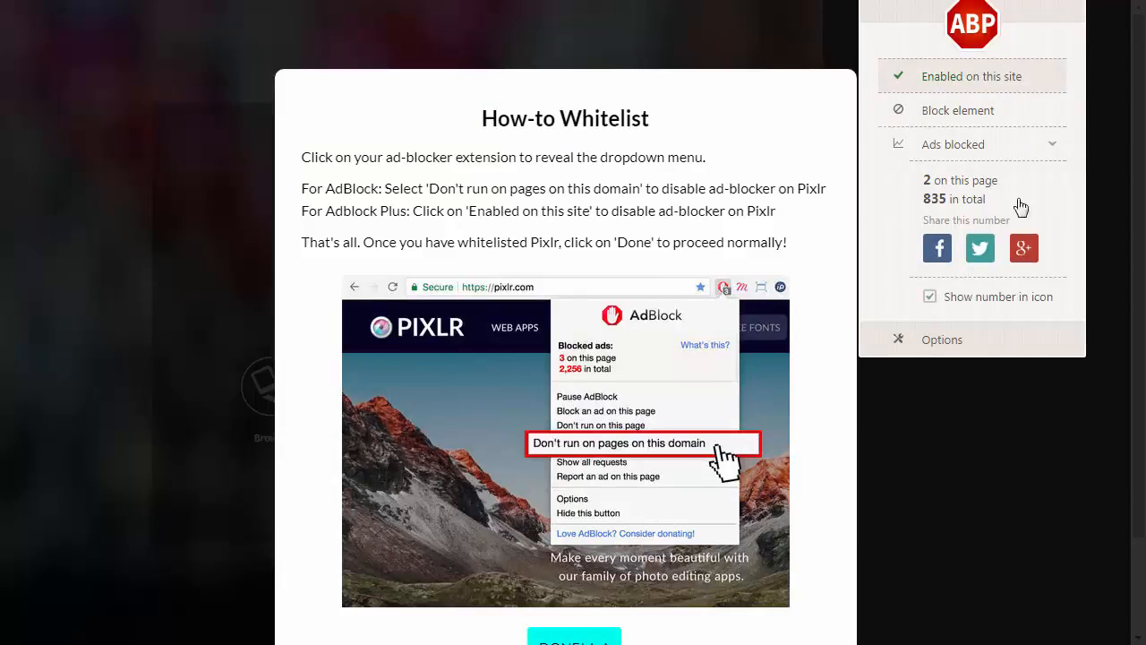
pyautogui.click(971, 76)
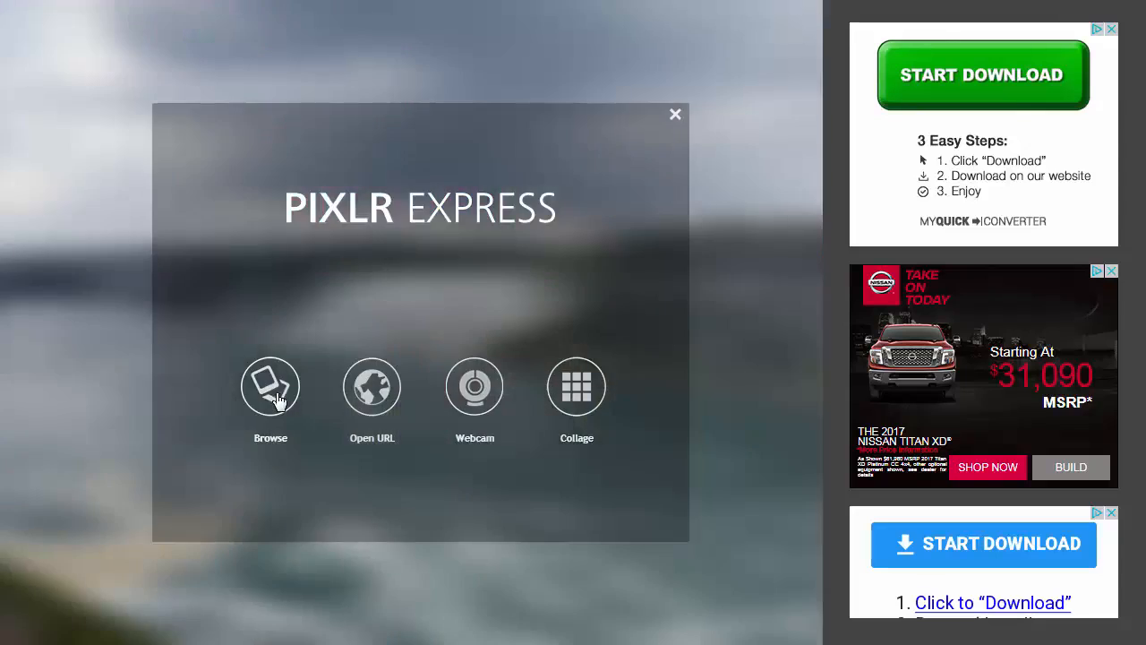
# - Open the city skyline photo 20170718_130145.jpg from the computer for editing
pyautogui.click(271, 387)
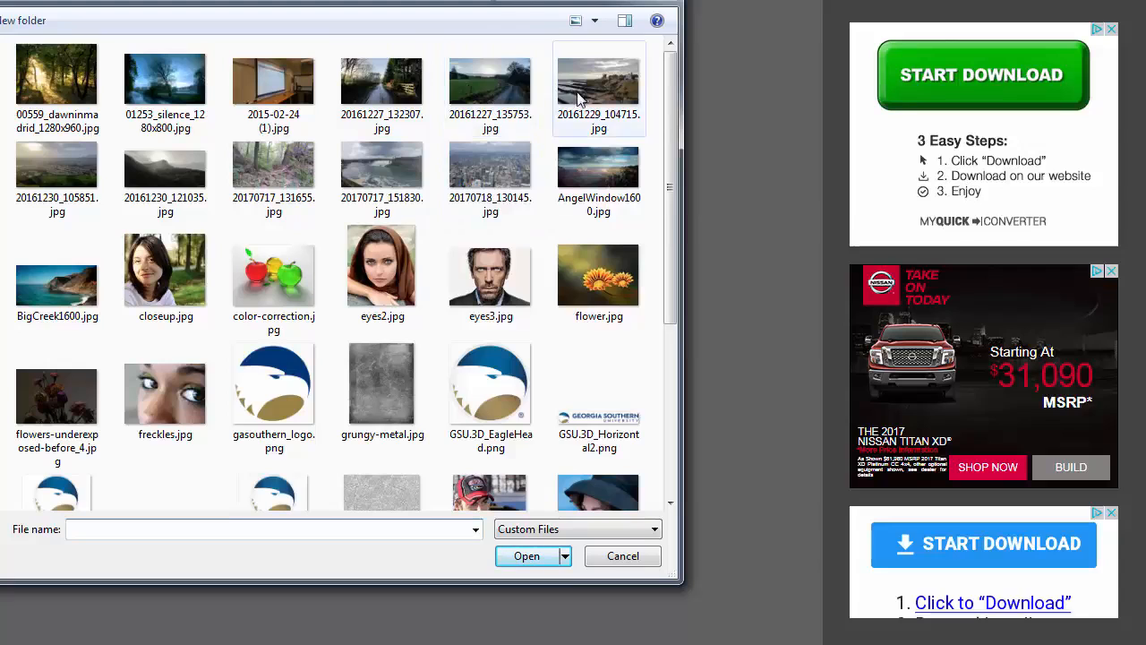
pyautogui.doubleClick(490, 161)
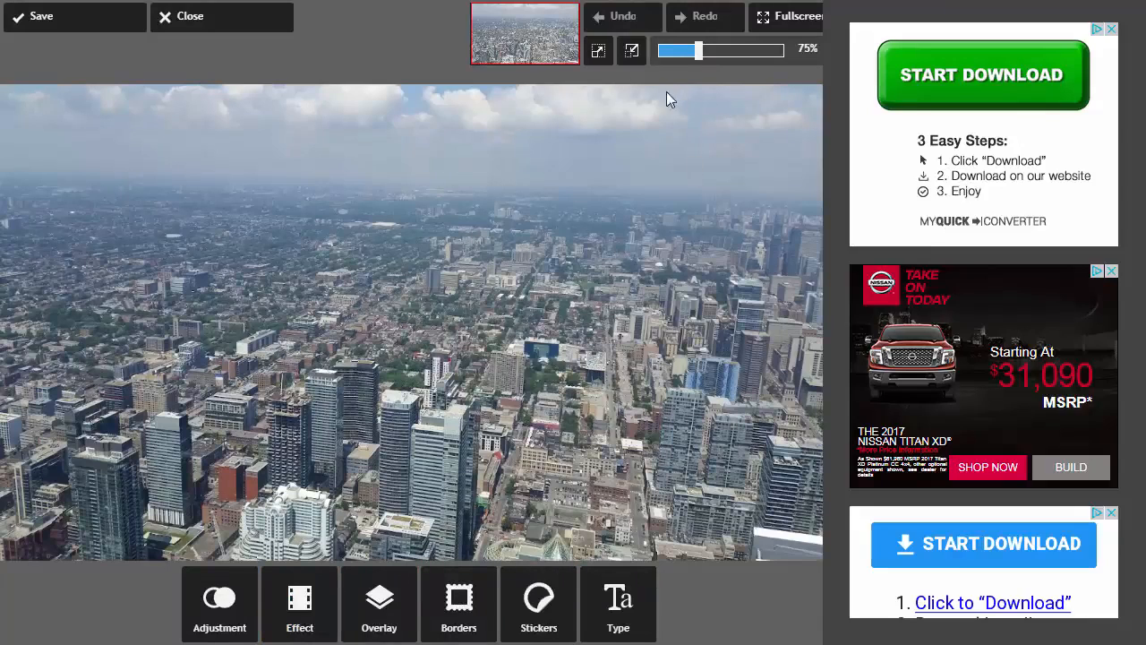
# - Straighten the photo by -1.7 with the Rotate adjustment
pyautogui.click(219, 598)
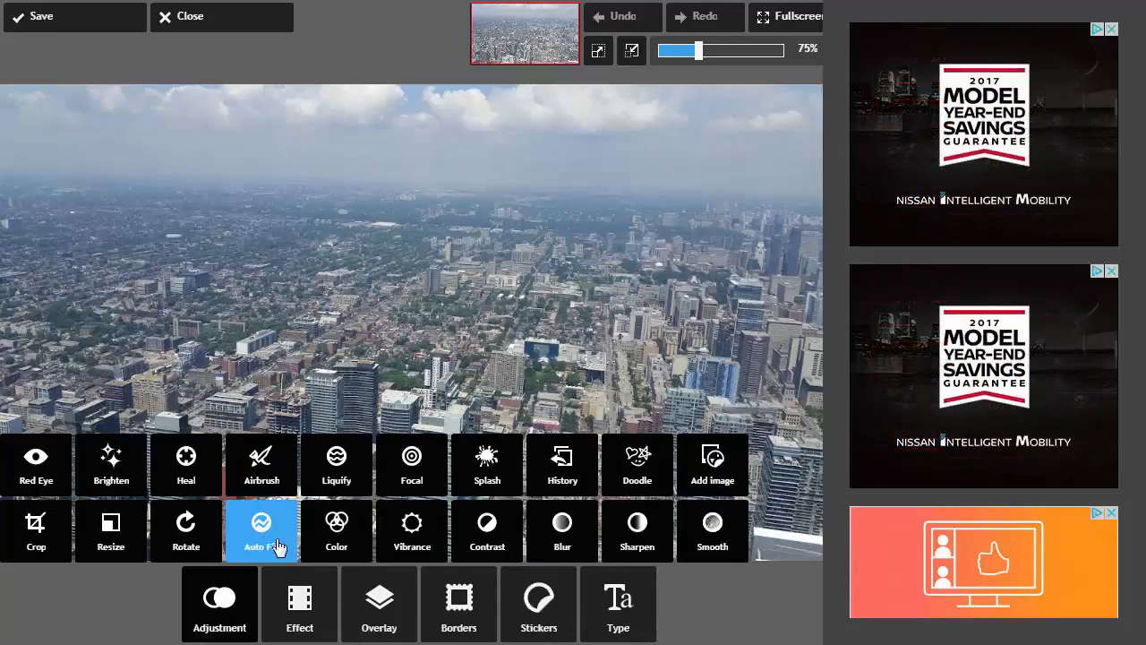
pyautogui.click(185, 530)
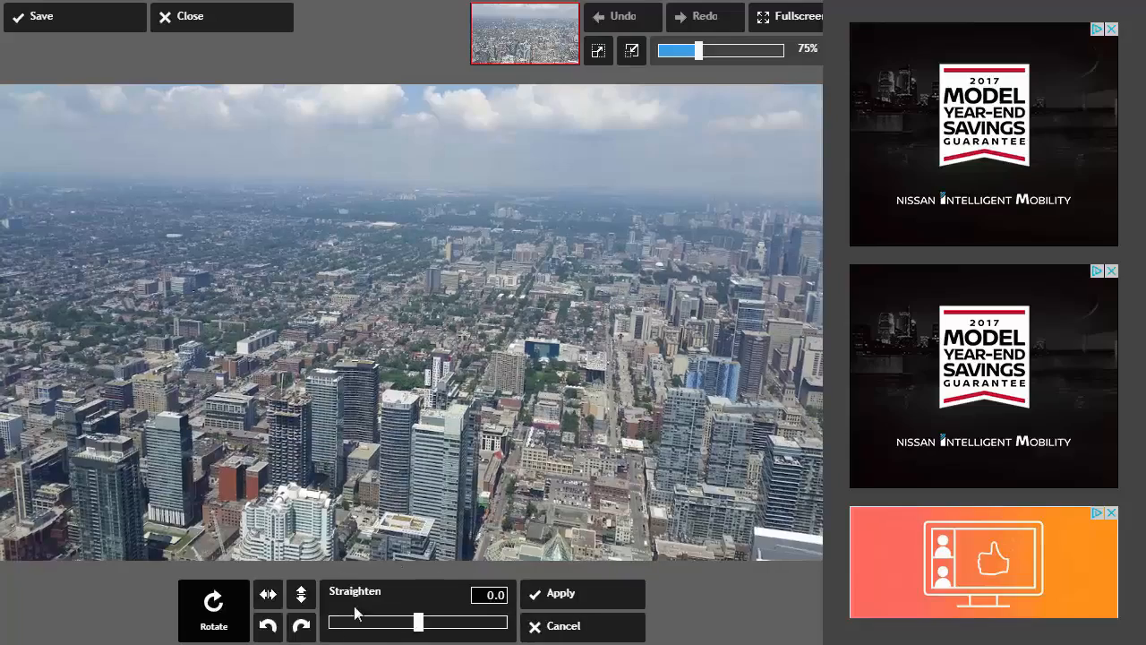
pyautogui.moveTo(419, 623); pyautogui.dragTo(414, 631)
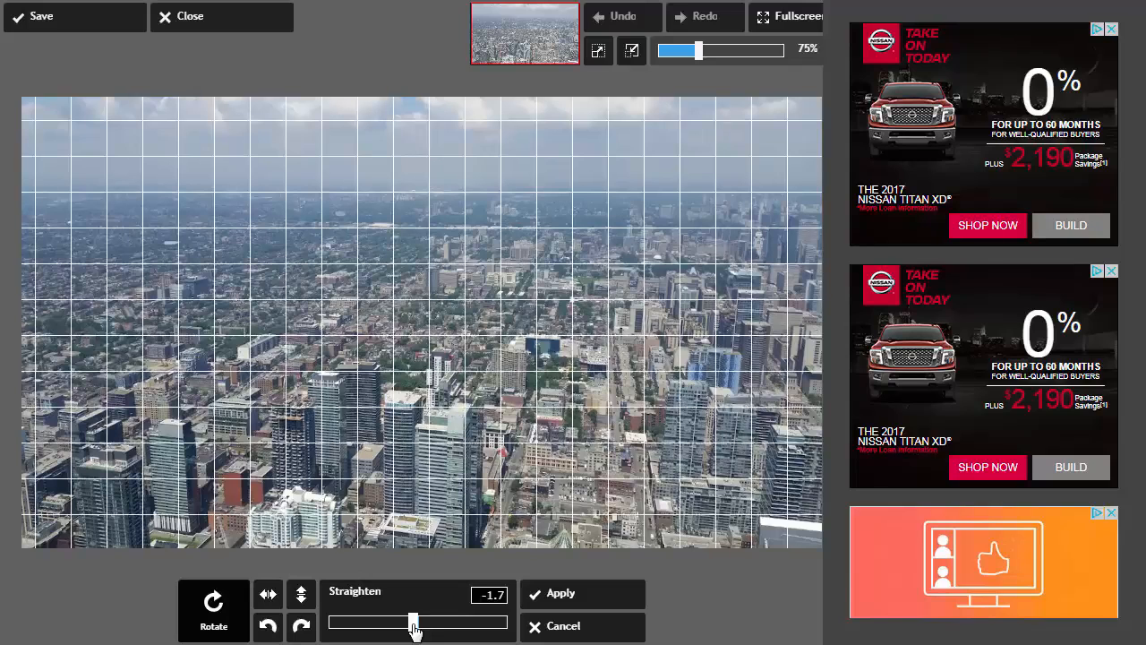
pyautogui.click(533, 604)
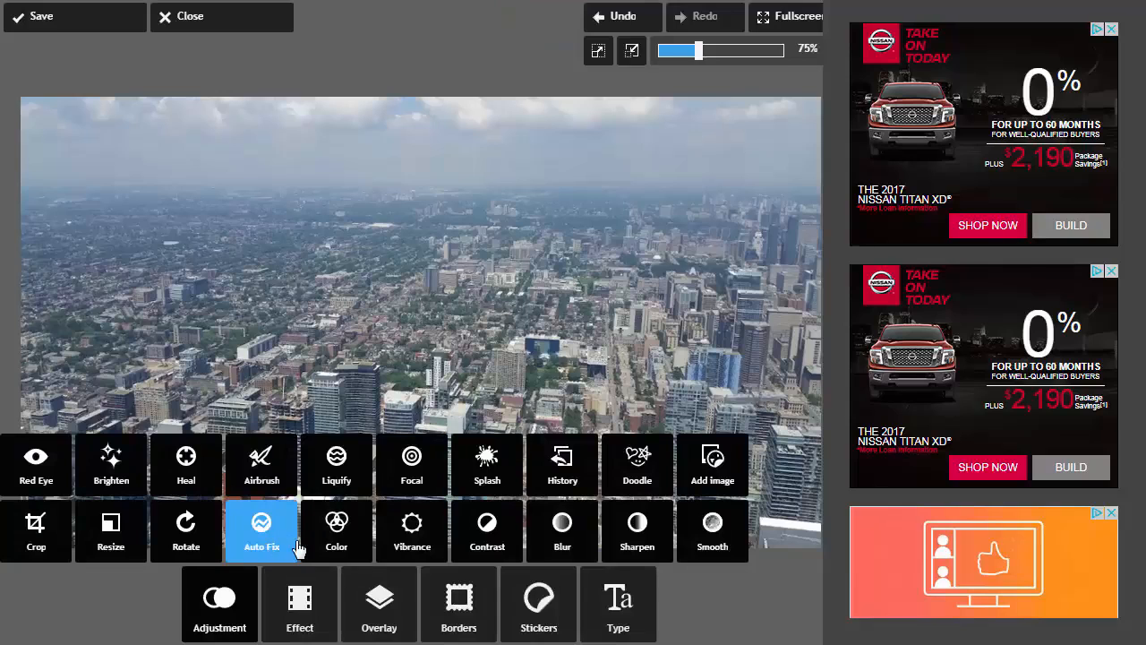
# - Preview the Auto Fix adjustment with and without its correction, and apply it to the photo
pyautogui.click(268, 545)
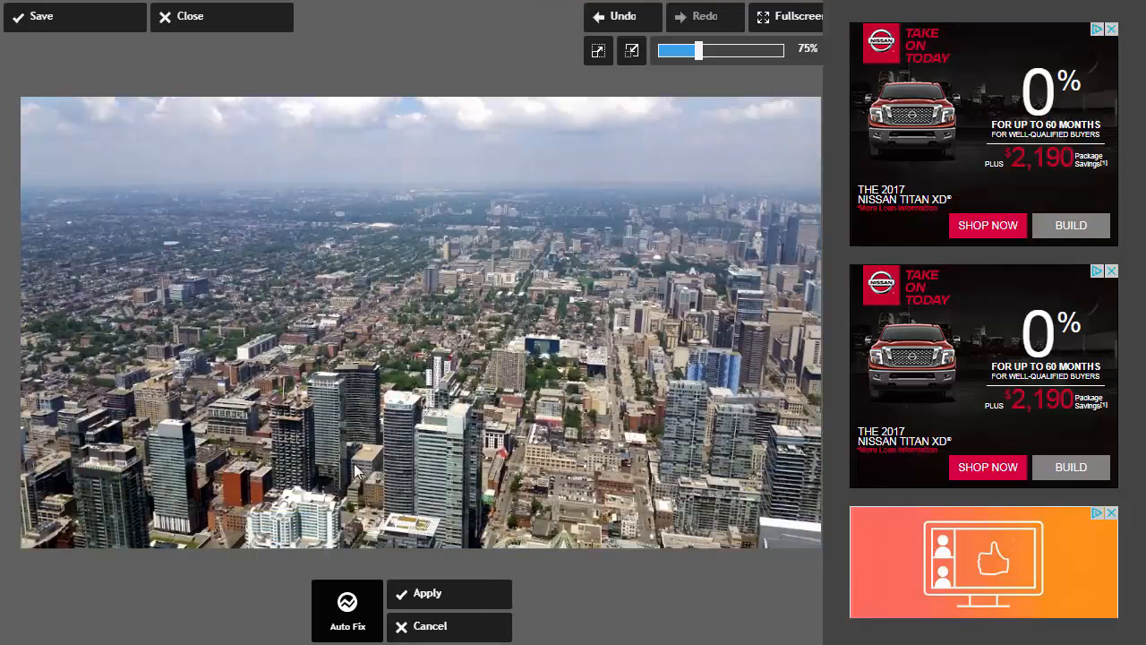
pyautogui.click(433, 634)
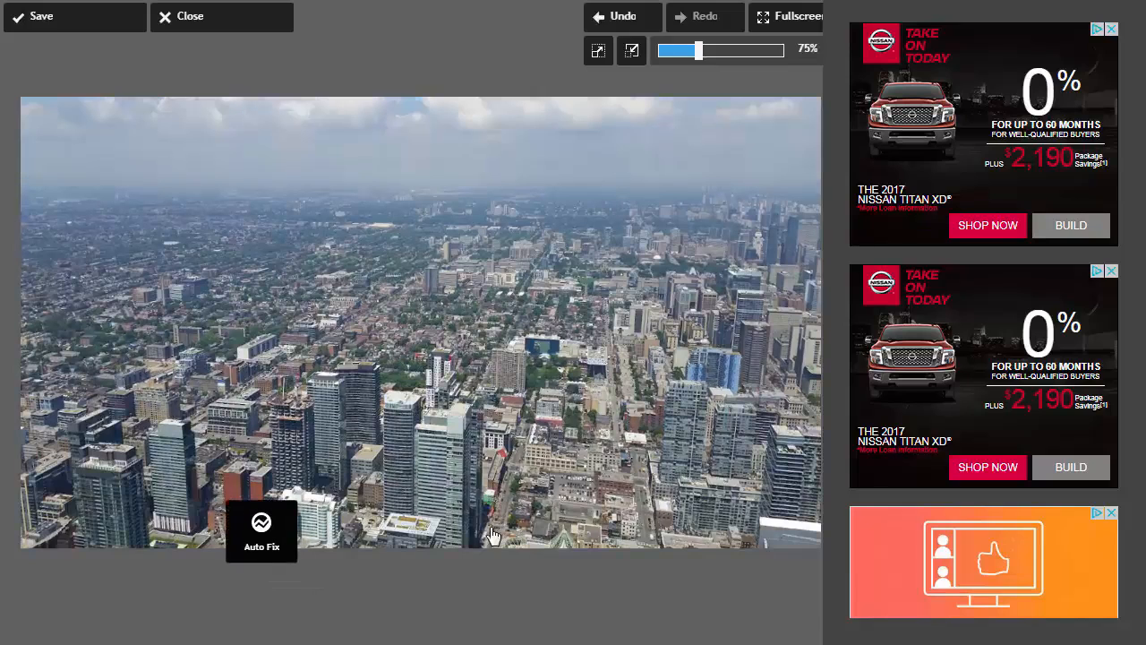
pyautogui.click(261, 537)
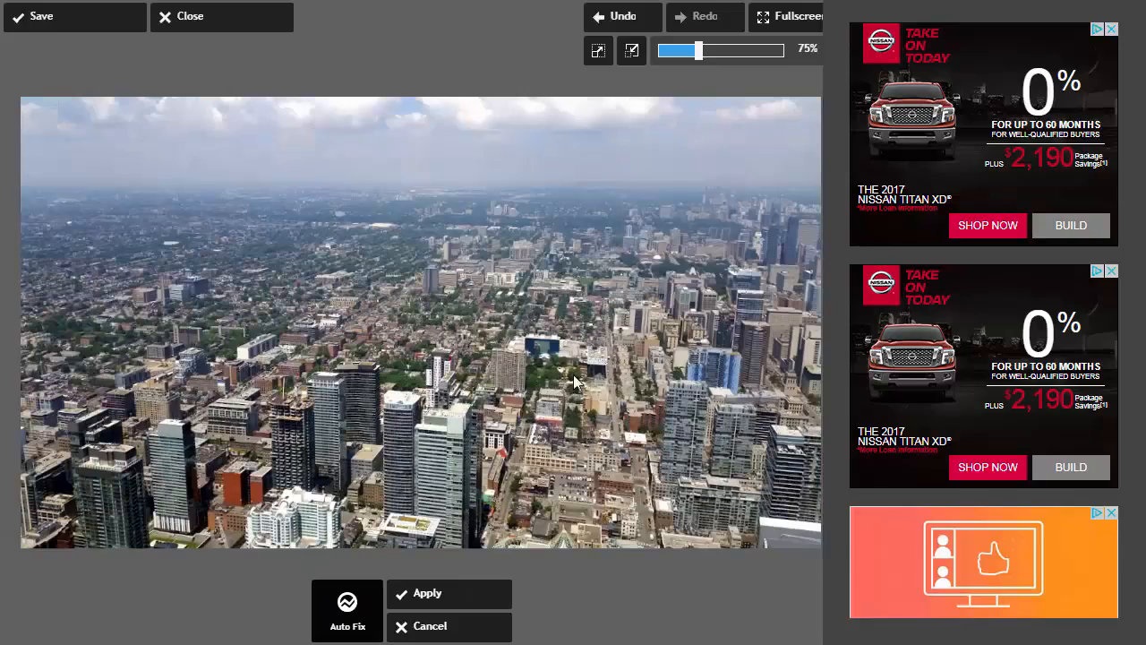
pyautogui.click(428, 596)
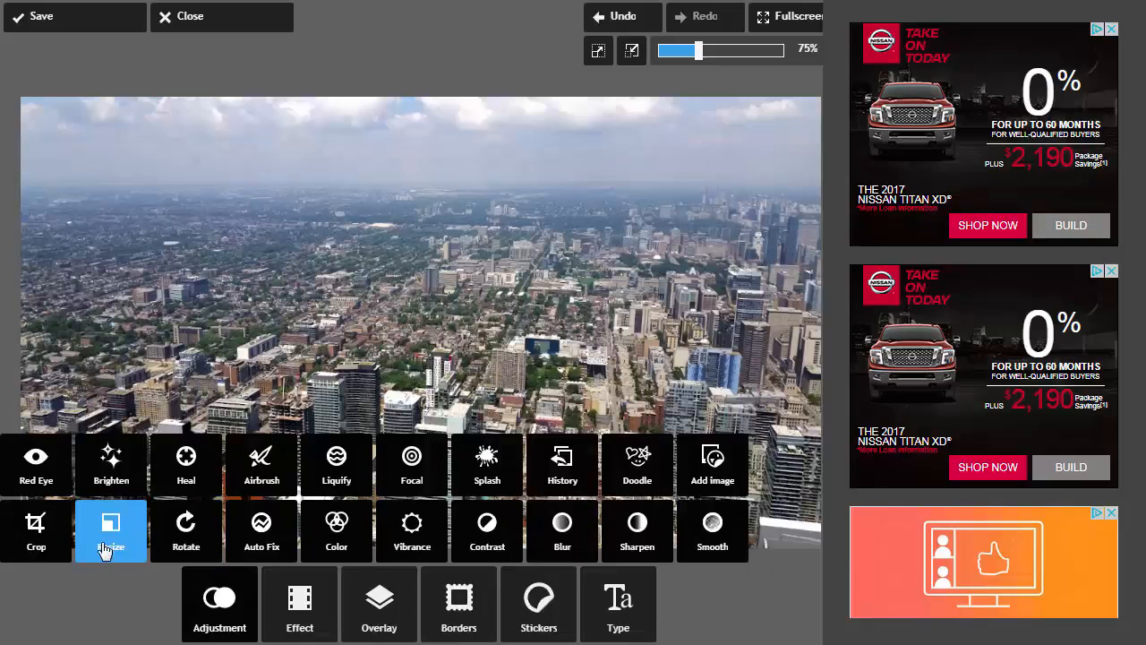
# - Try free-form, 1:1, 5:4 and 3:2 crop frames, and crop the photo at 16:9 to about 954 by 537 pixels
pyautogui.click(40, 537)
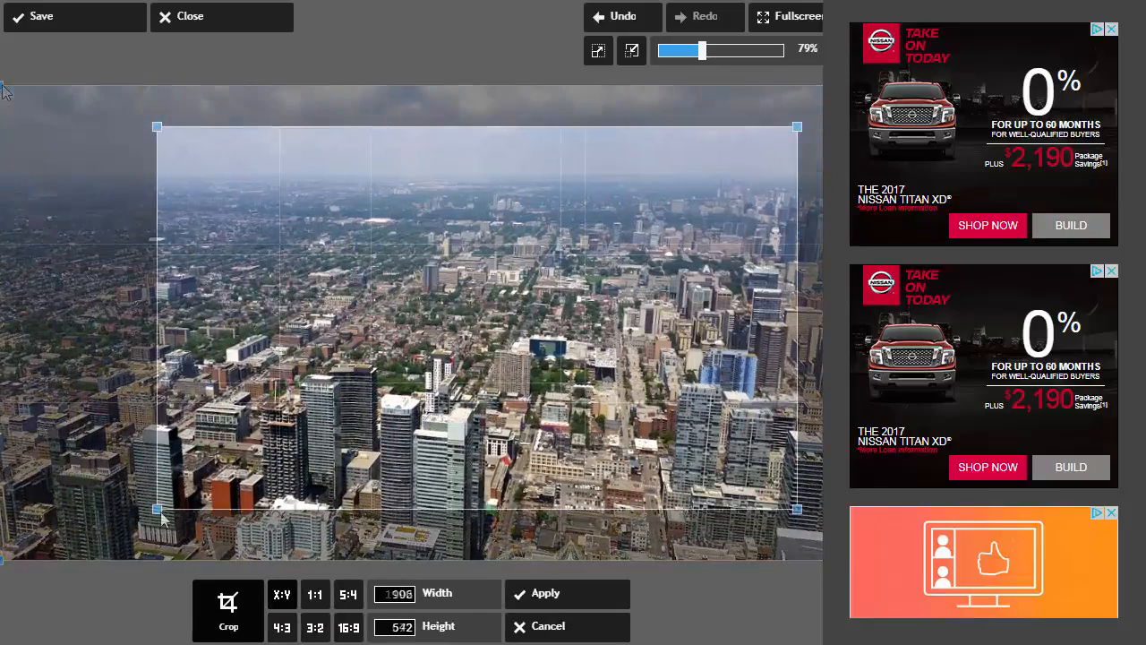
pyautogui.moveTo(158, 511); pyautogui.dragTo(96, 510)
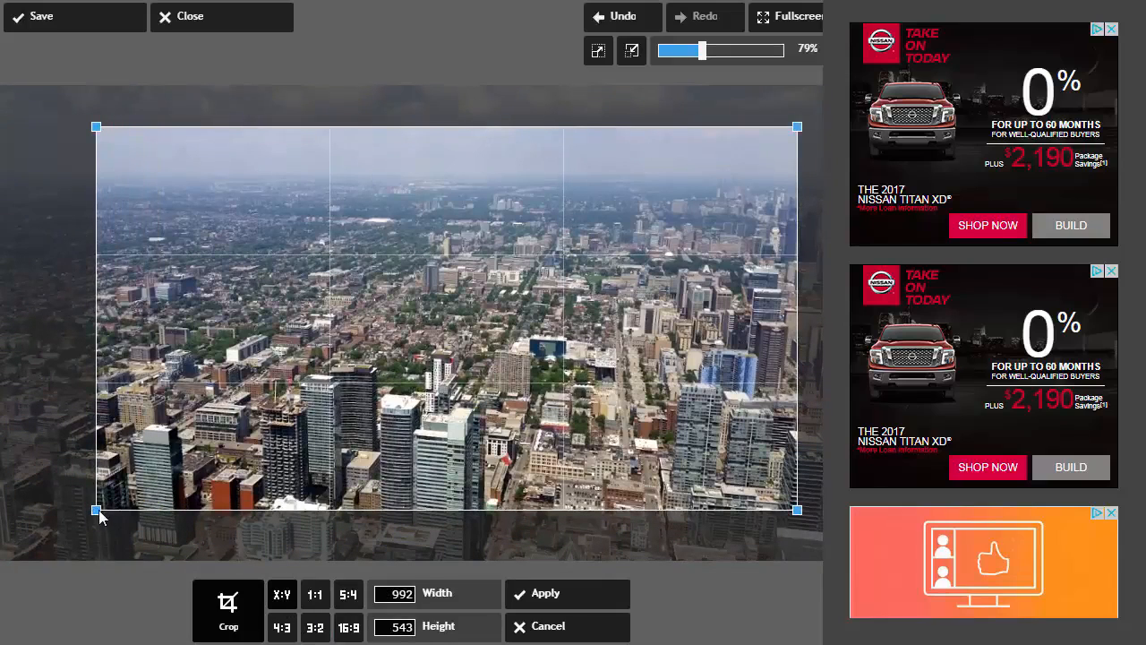
pyautogui.moveTo(97, 510); pyautogui.dragTo(111, 539)
pyautogui.click(314, 595)
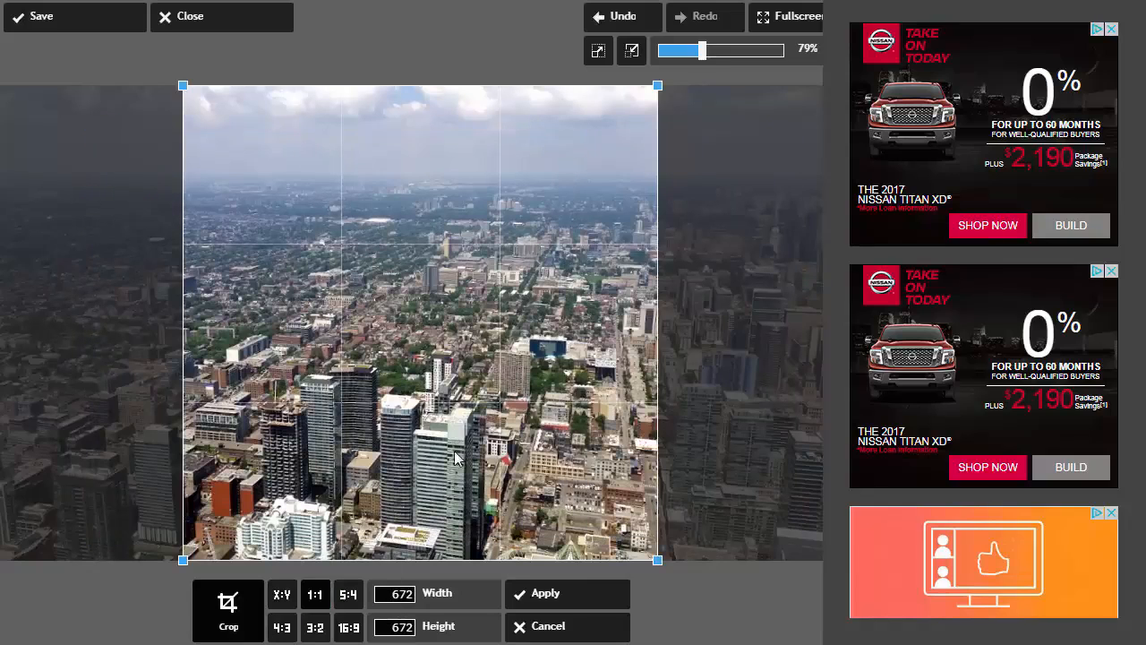
pyautogui.click(347, 595)
pyautogui.click(314, 627)
pyautogui.click(348, 627)
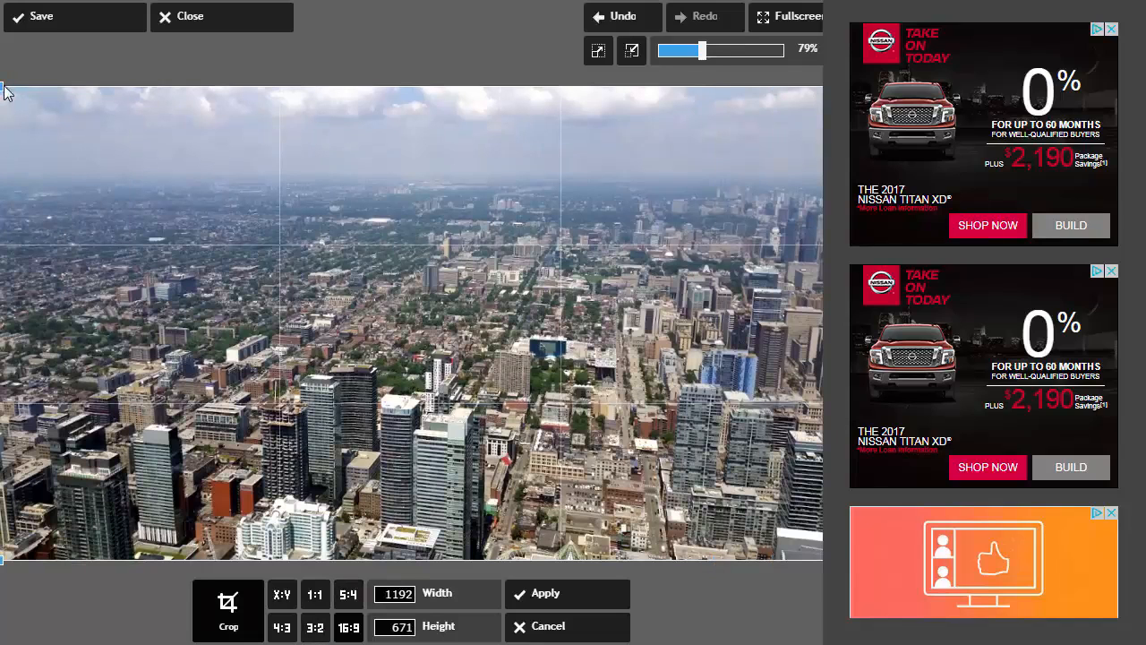
pyautogui.moveTo(4, 90); pyautogui.dragTo(214, 241)
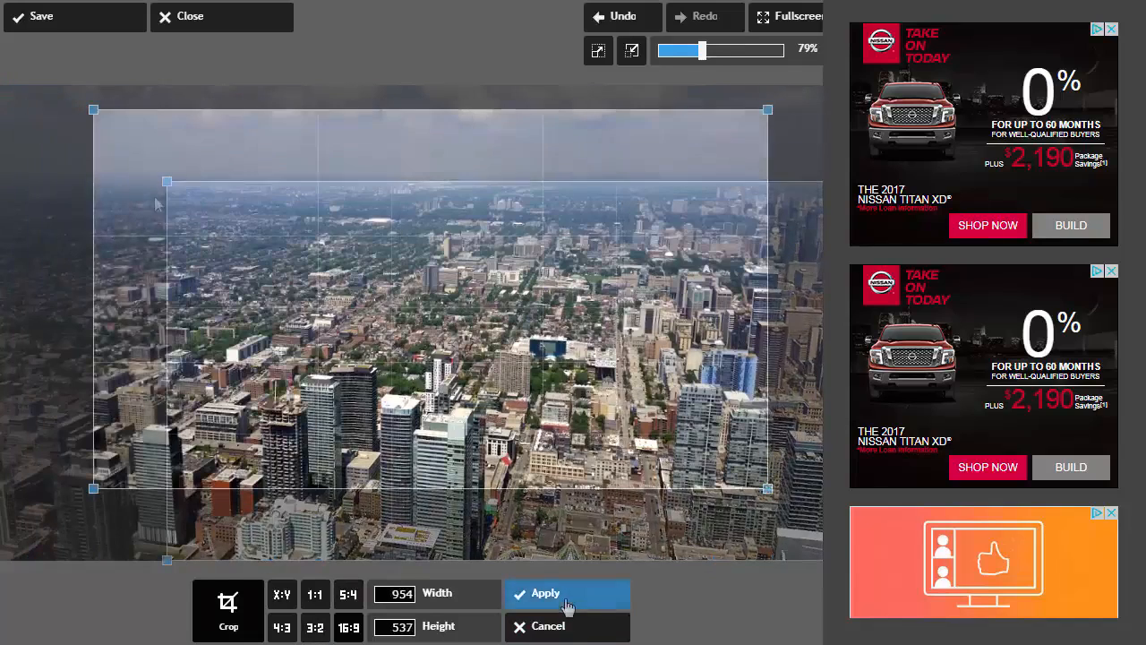
pyautogui.click(567, 596)
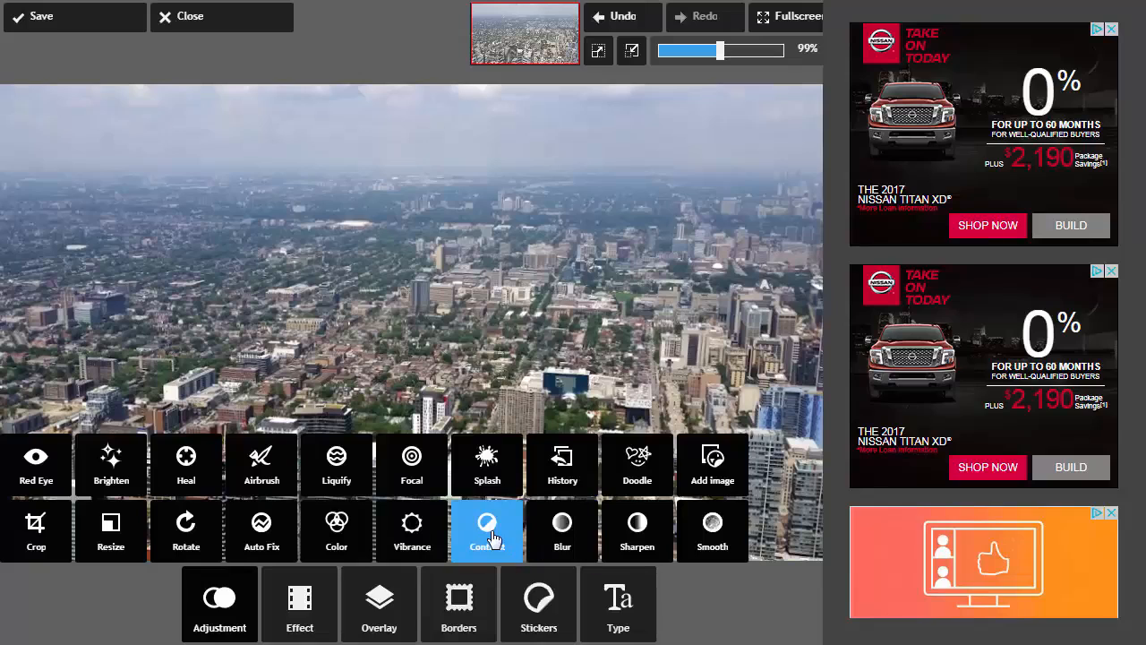
# - Set the photo's contrast to 13 and its brightness to -3
pyautogui.click(518, 548)
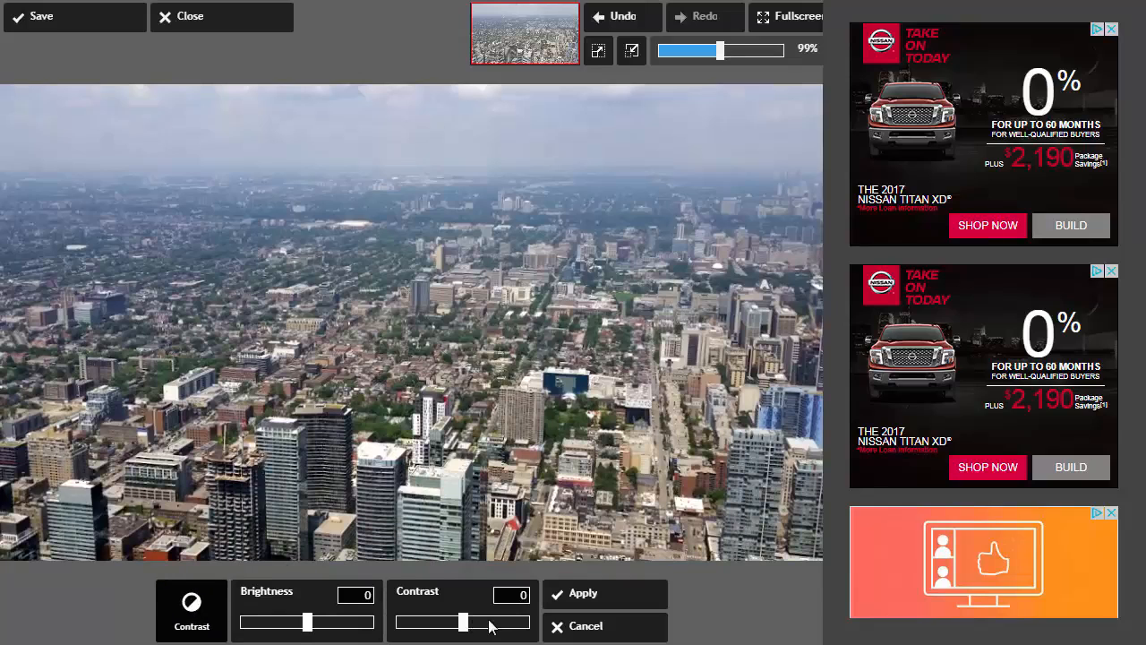
pyautogui.moveTo(465, 624)
pyautogui.mouseDown()
pyautogui.moveTo(486, 624)
pyautogui.moveTo(472, 630)
pyautogui.mouseUp()
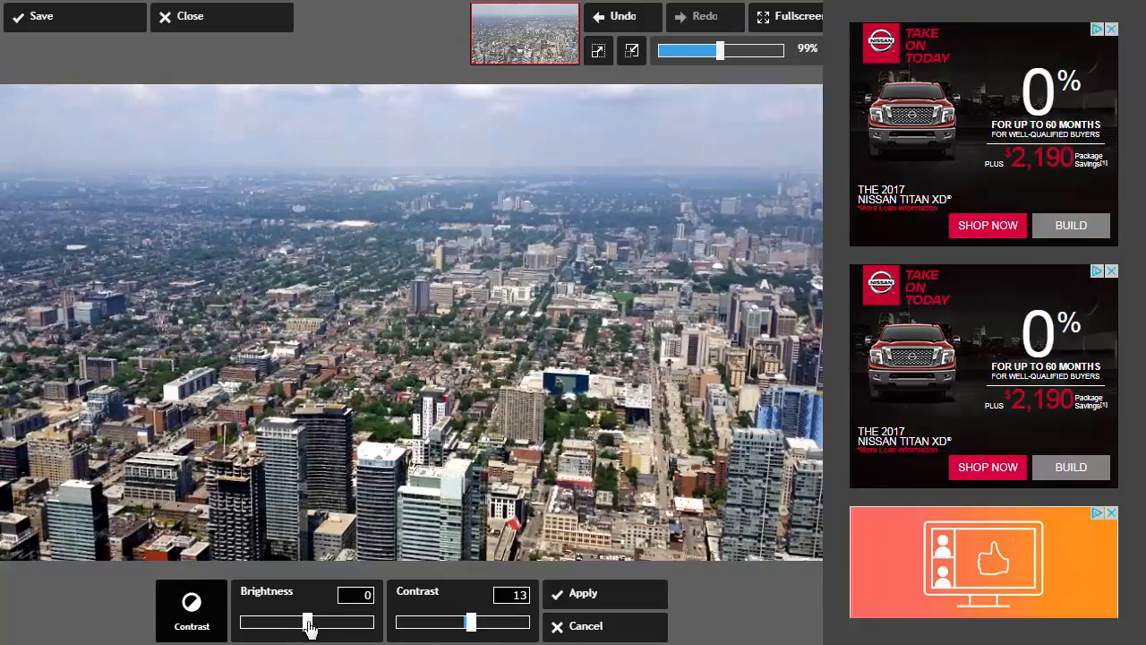
pyautogui.moveTo(309, 623); pyautogui.dragTo(306, 629)
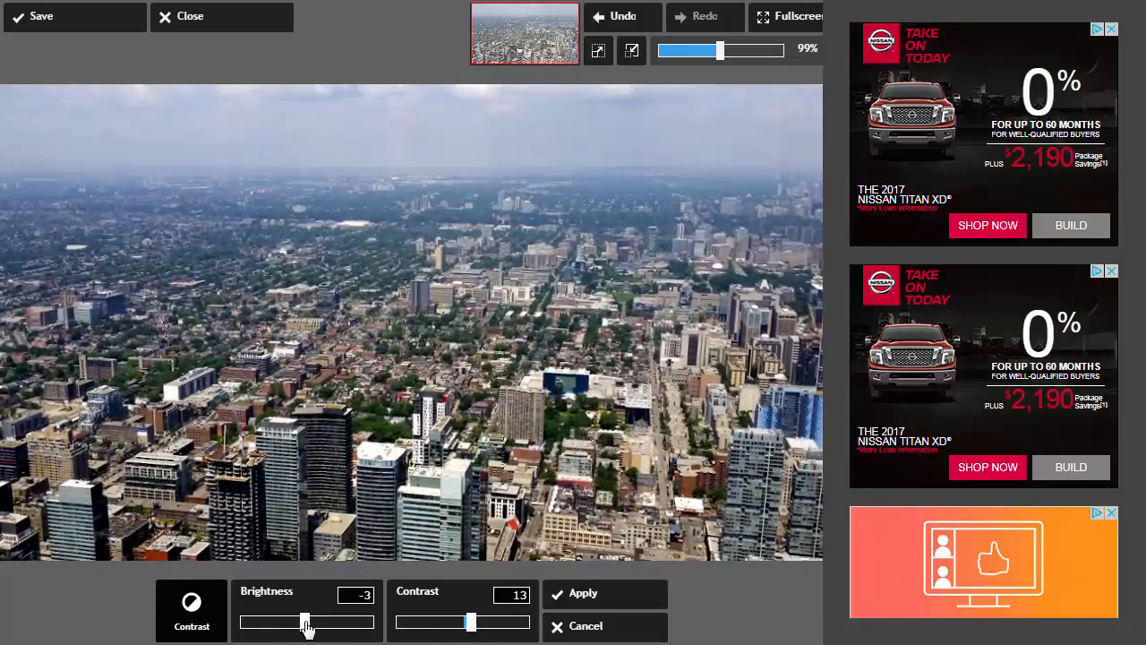
pyautogui.click(559, 625)
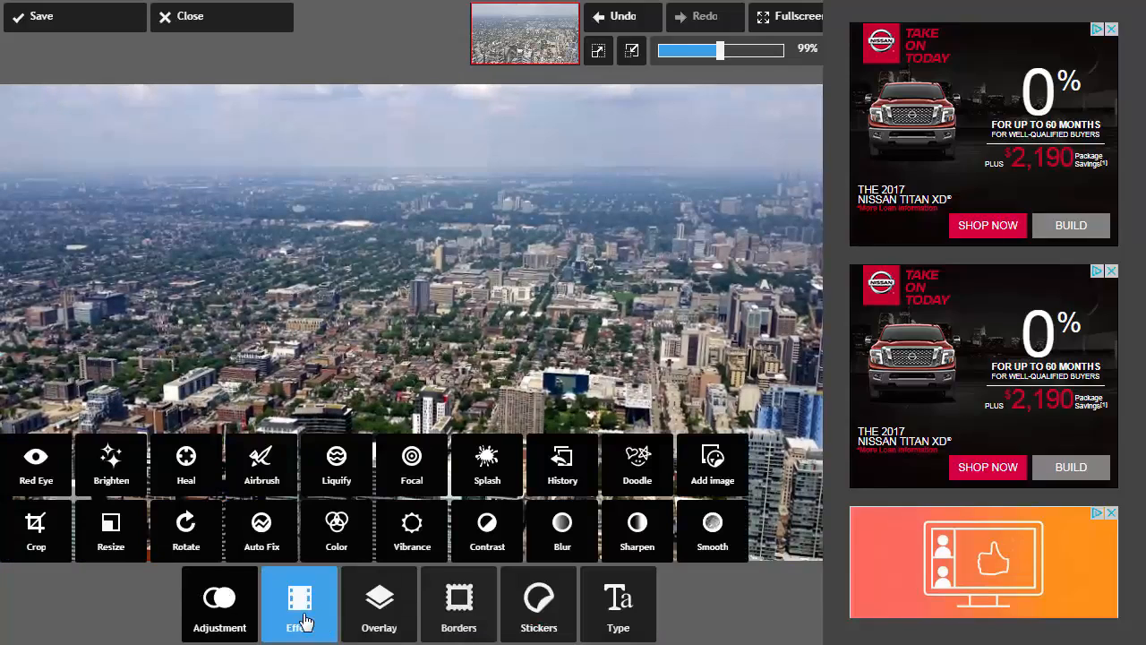
# - Try the Borg effect from the Vintage set on the photo at an amount of 100
pyautogui.click(304, 618)
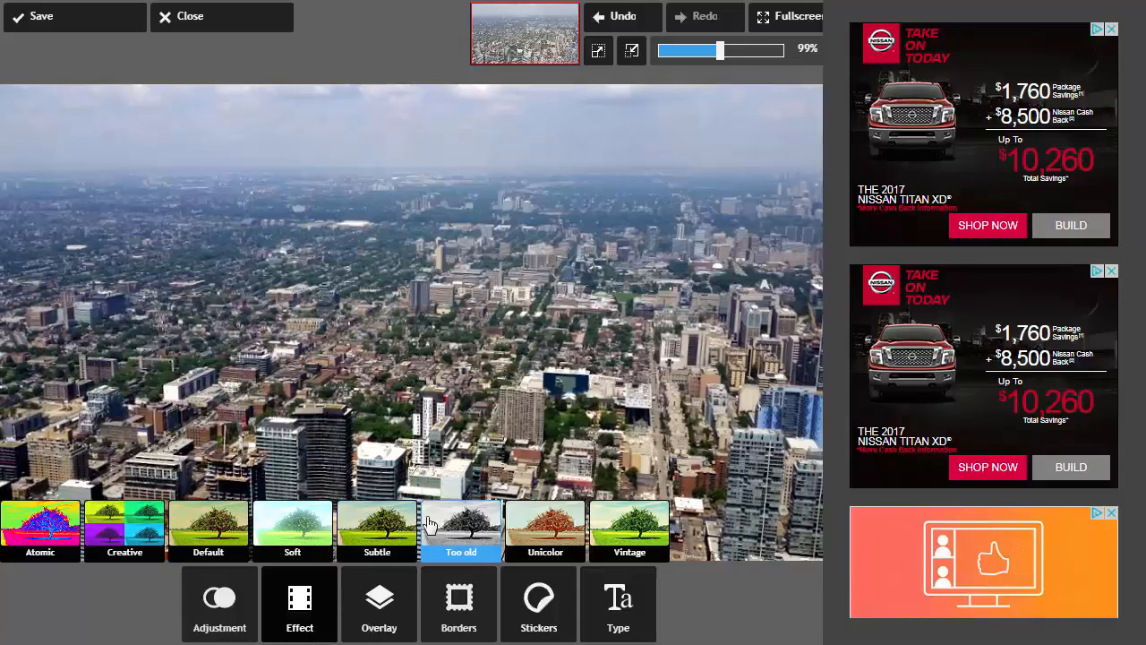
pyautogui.click(624, 526)
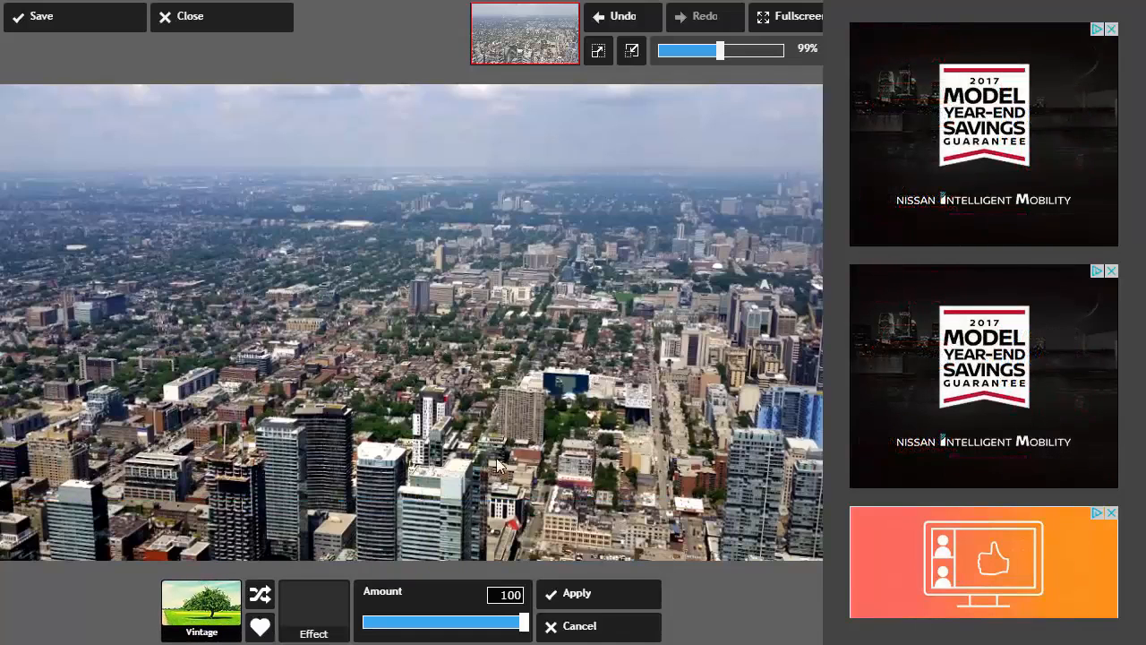
pyautogui.click(70, 509)
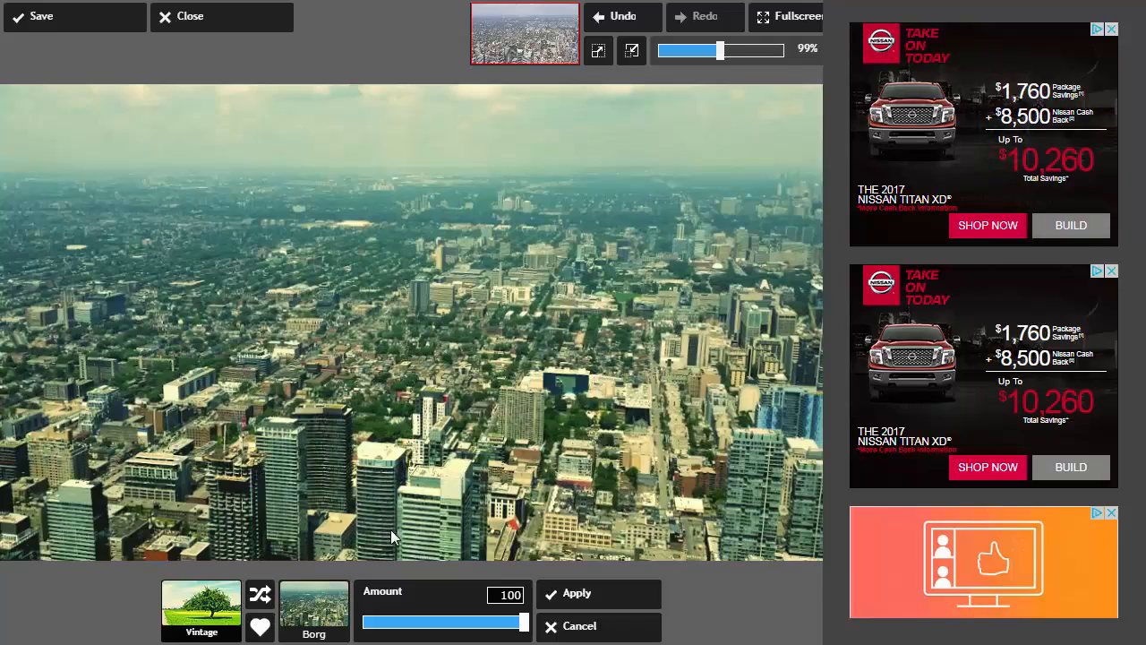
pyautogui.click(573, 626)
# - Try the Elenore effect from the Unicolor set on the photo at an amount of 100
pyautogui.click(548, 537)
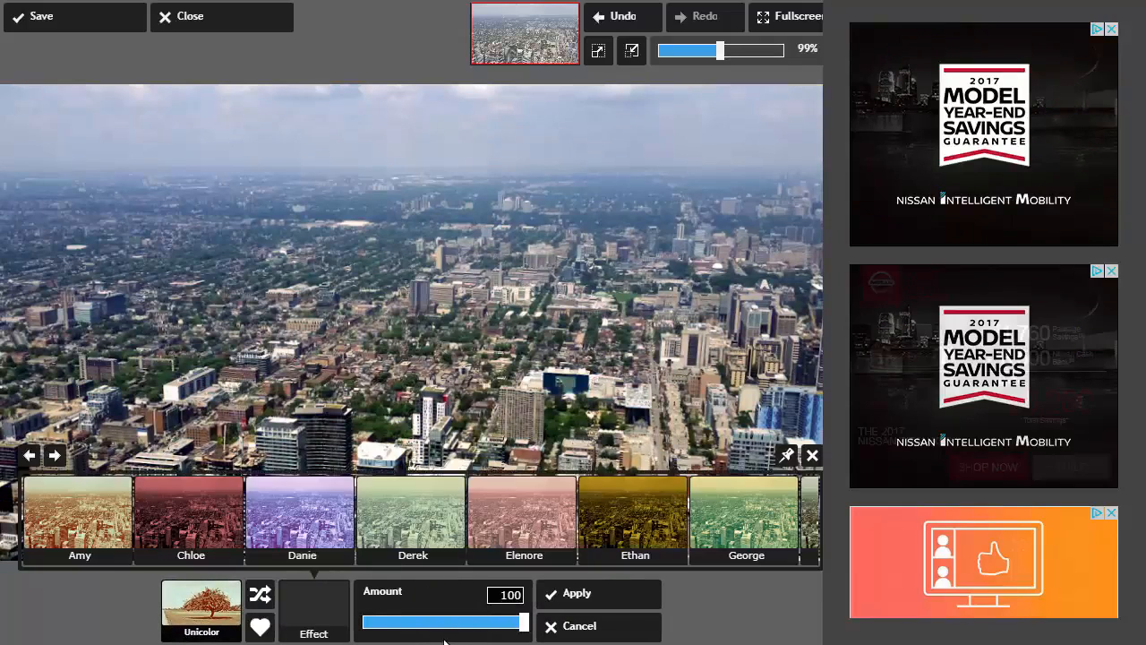
pyautogui.click(512, 516)
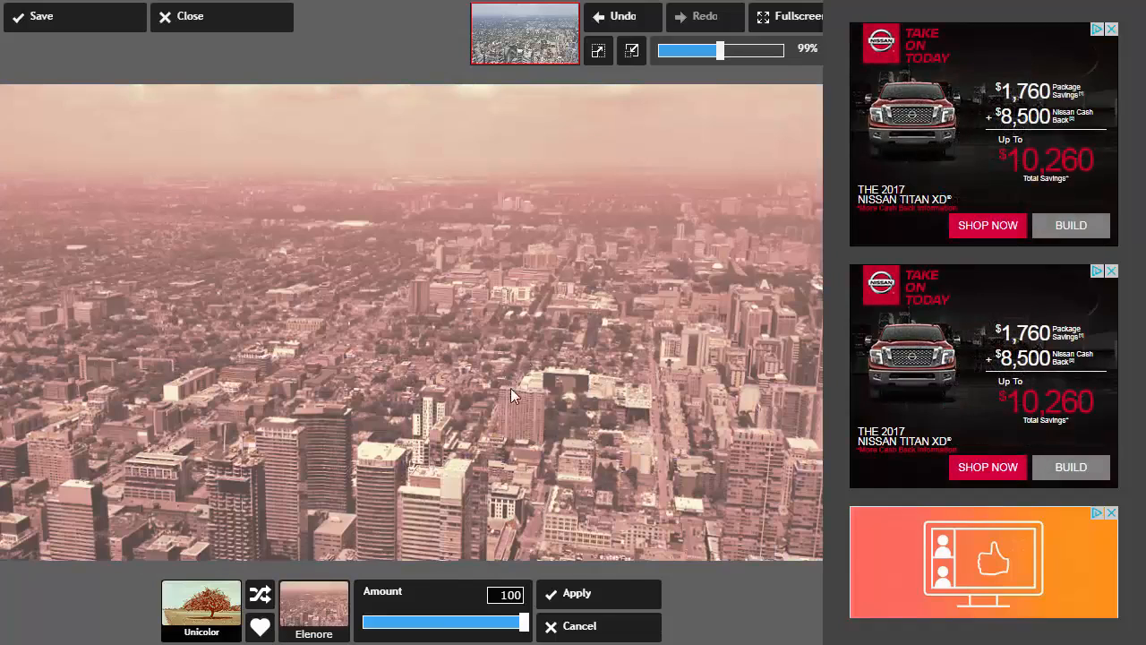
pyautogui.click(575, 626)
# - Try the Antonio effect from the Default set on the photo at an amount of 100
pyautogui.click(217, 535)
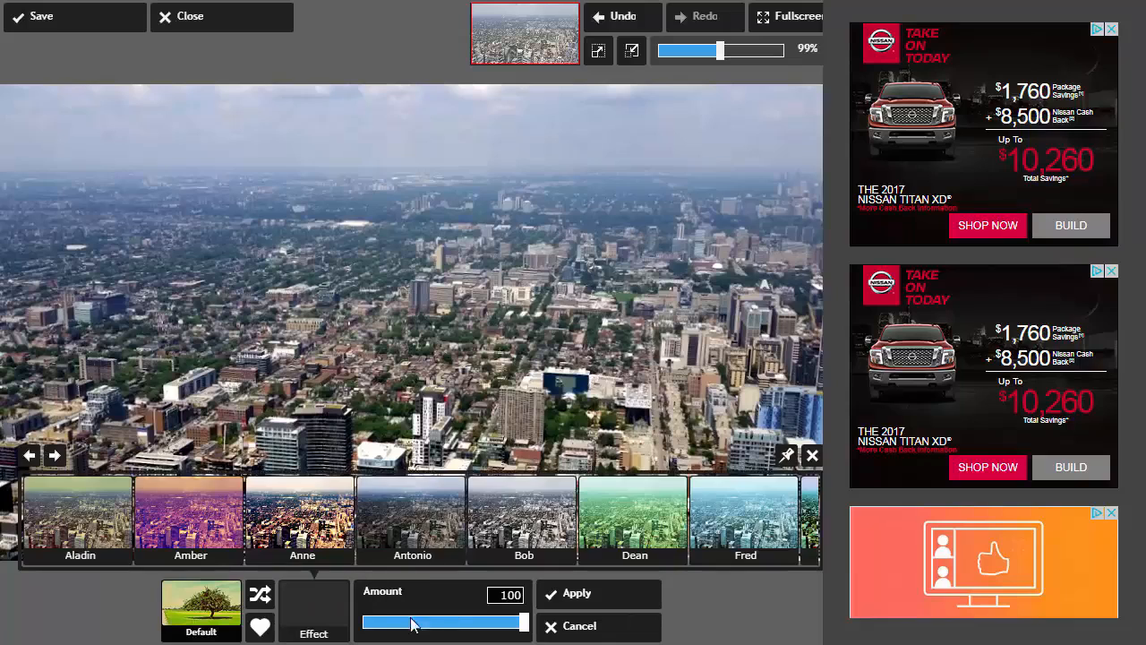
pyautogui.click(416, 530)
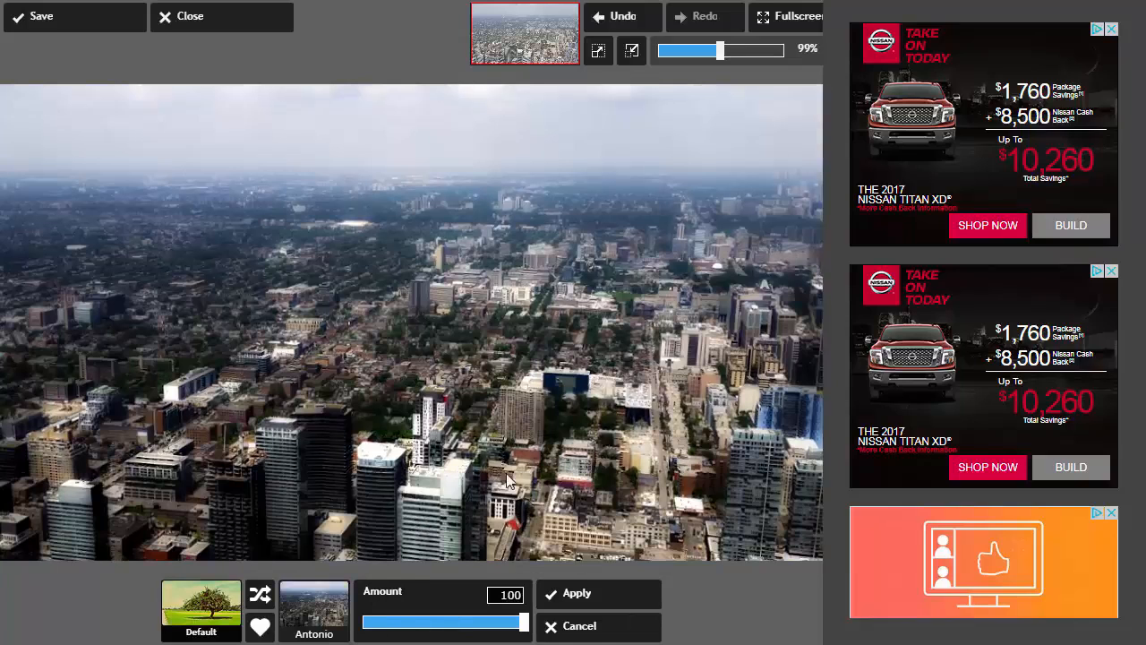
pyautogui.click(618, 626)
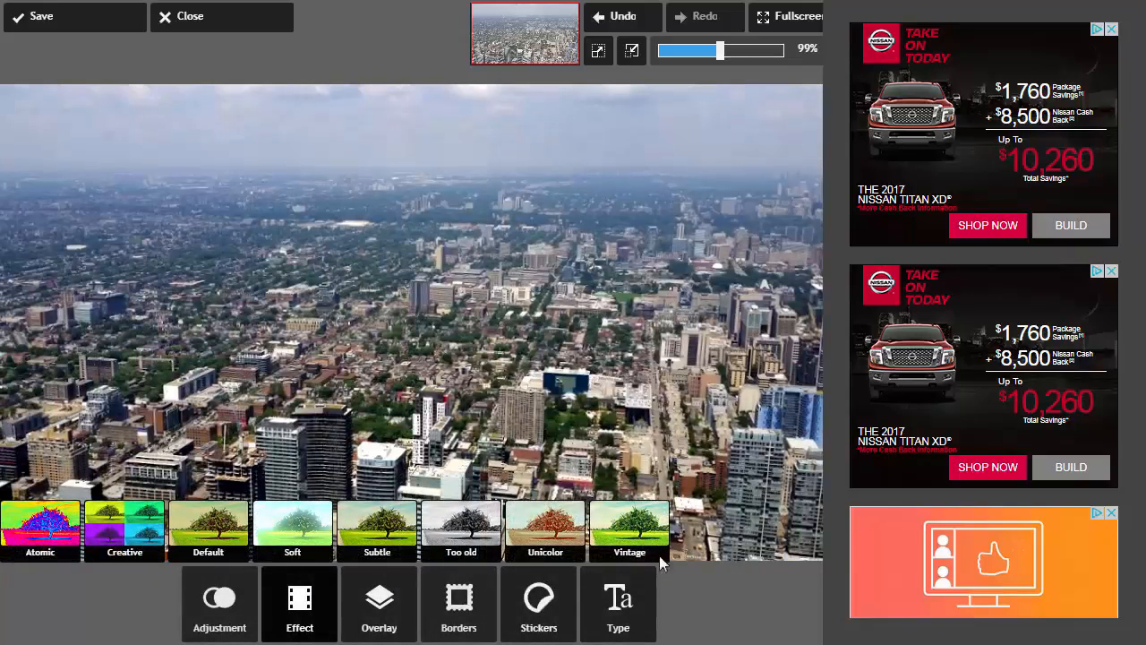
# - Open the Vignette overlay set, and try the Doom overlay from the Smoke set at an amount of 100
pyautogui.click(394, 616)
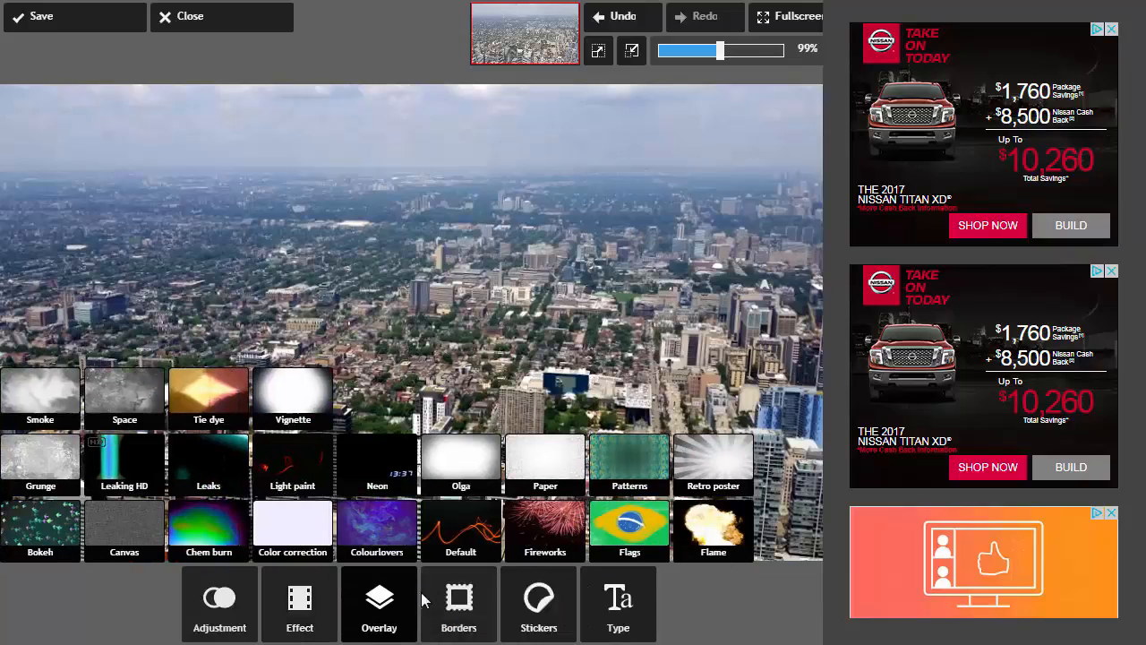
pyautogui.click(309, 398)
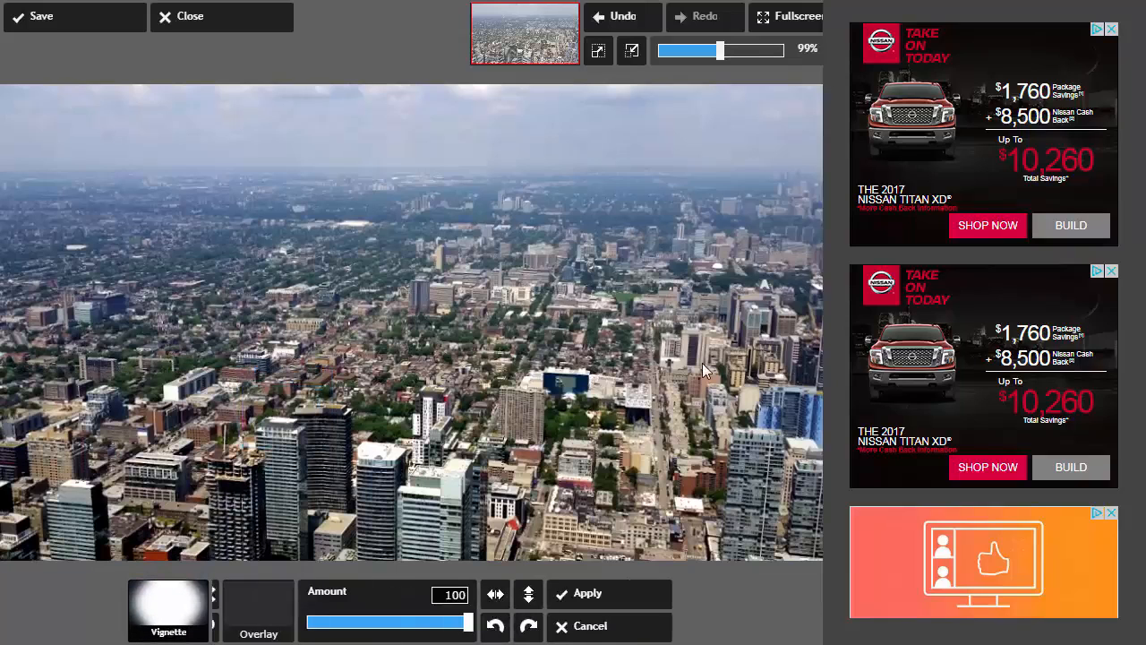
pyautogui.click(612, 626)
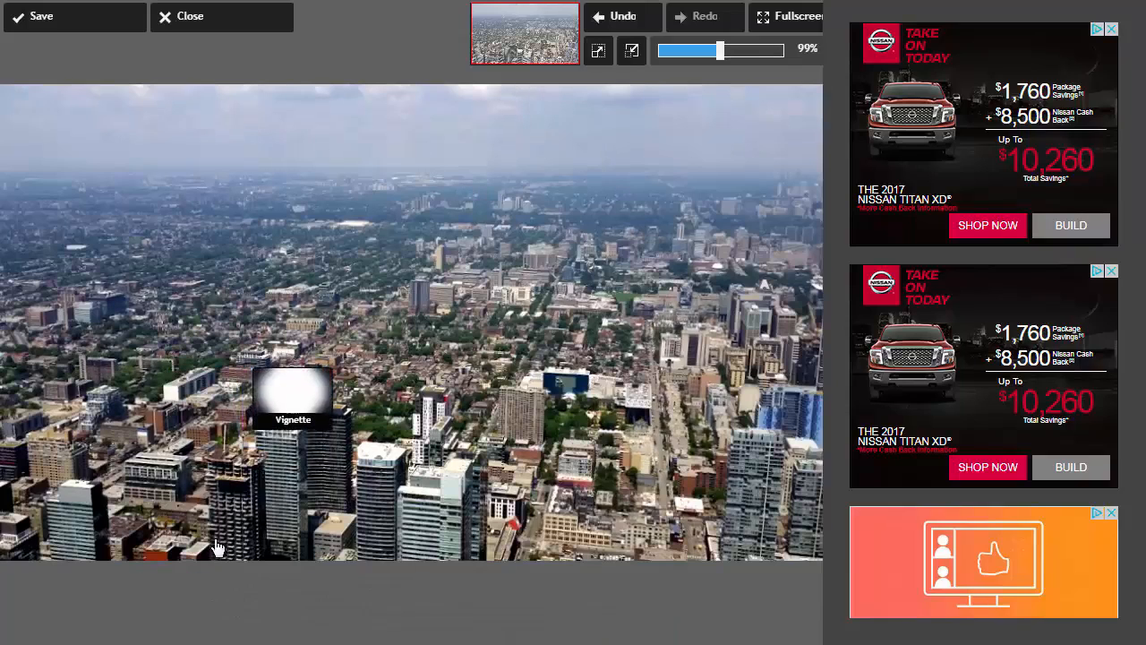
pyautogui.click(45, 399)
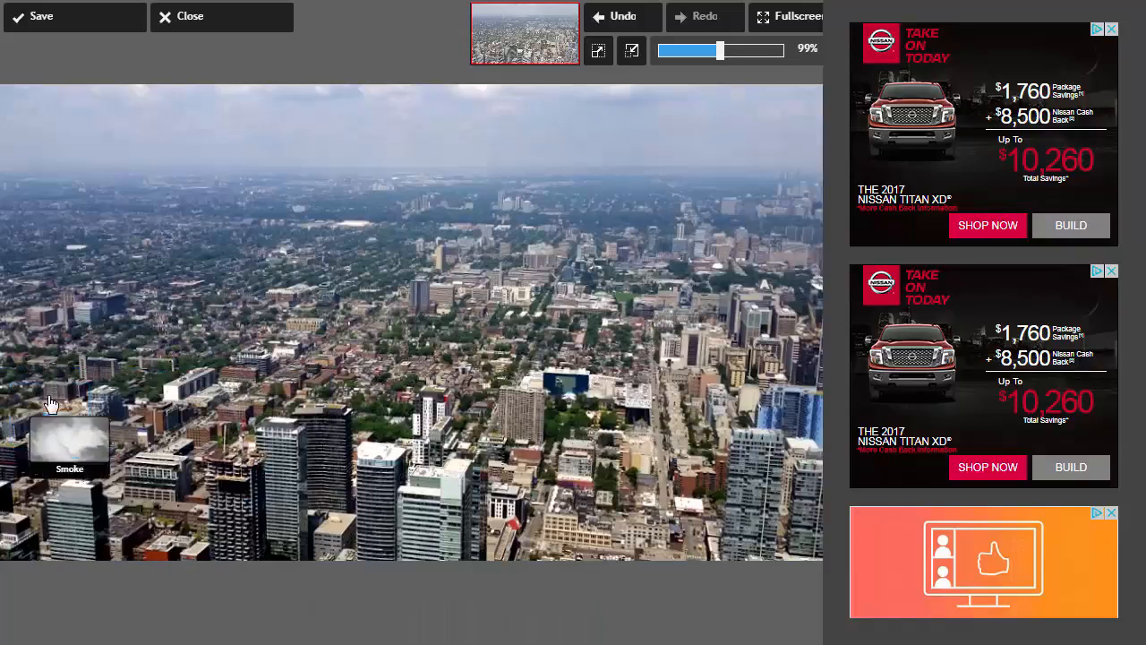
pyautogui.click(524, 523)
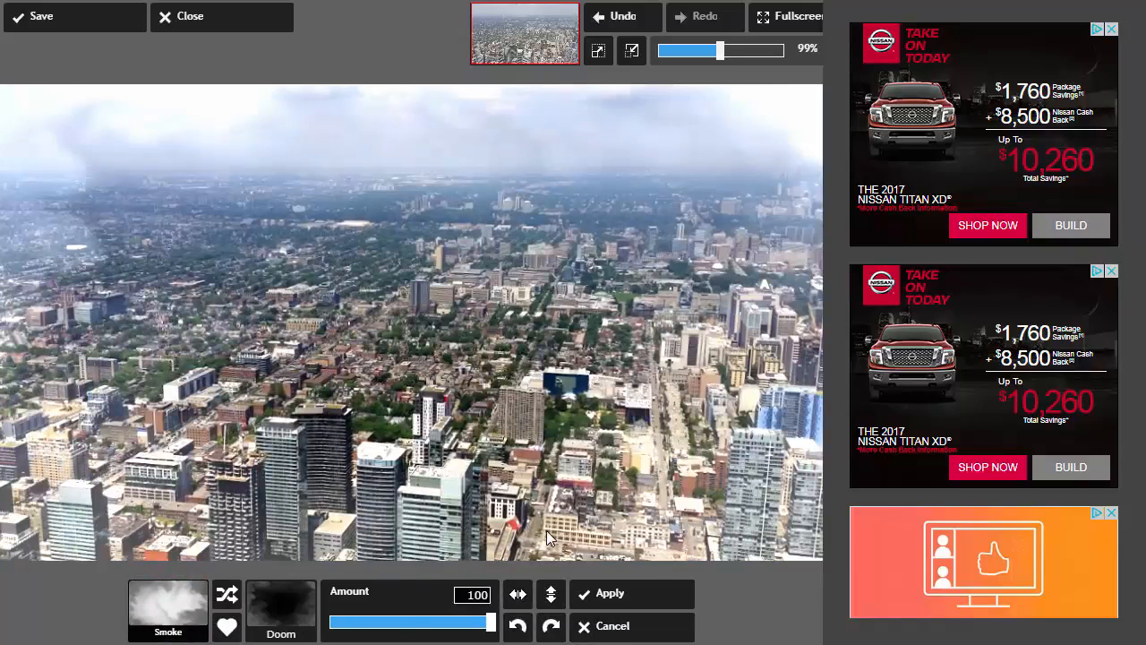
pyautogui.click(607, 630)
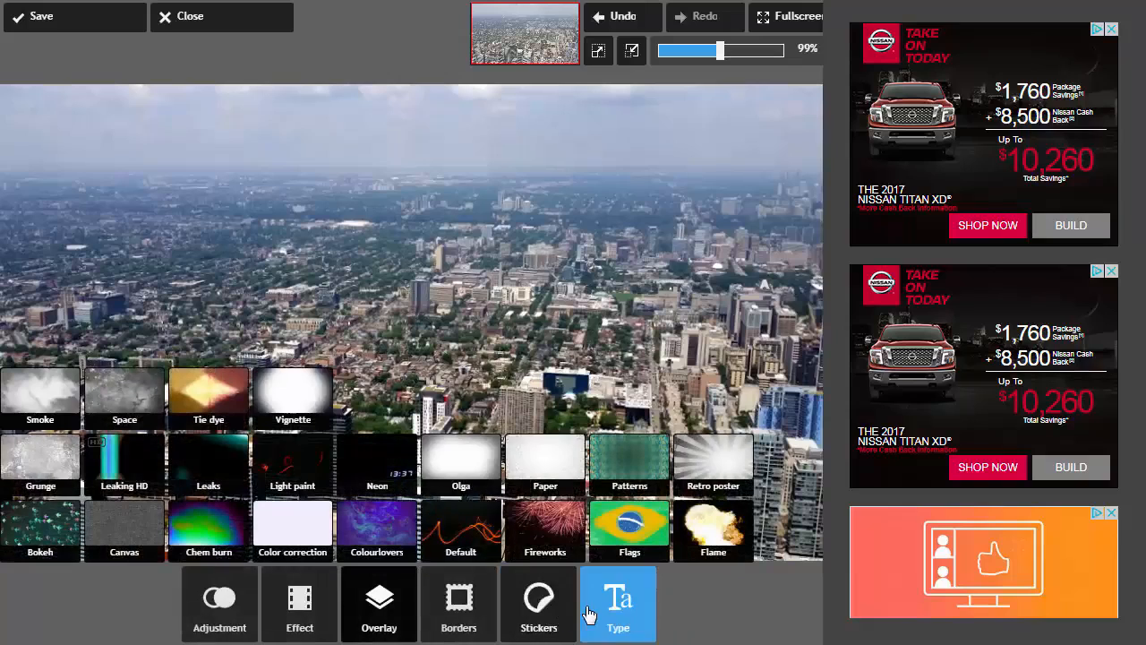
# - Preview the Black border from the Default border set, and apply the rough-edged black border with rounded corners to the photo
pyautogui.click(299, 613)
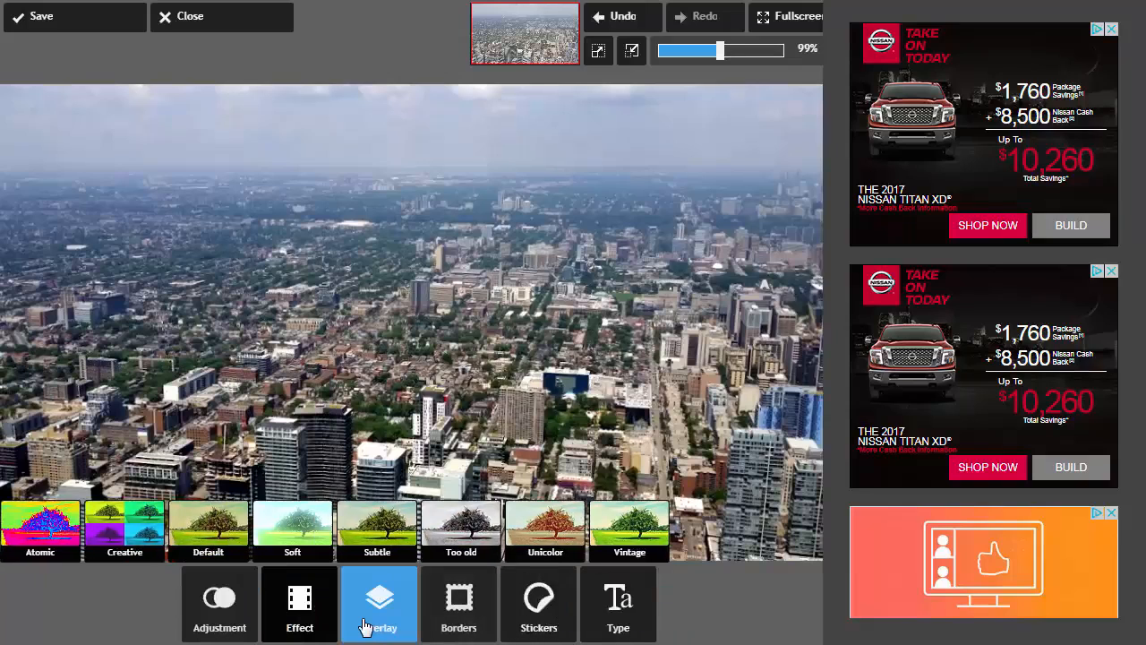
pyautogui.click(456, 604)
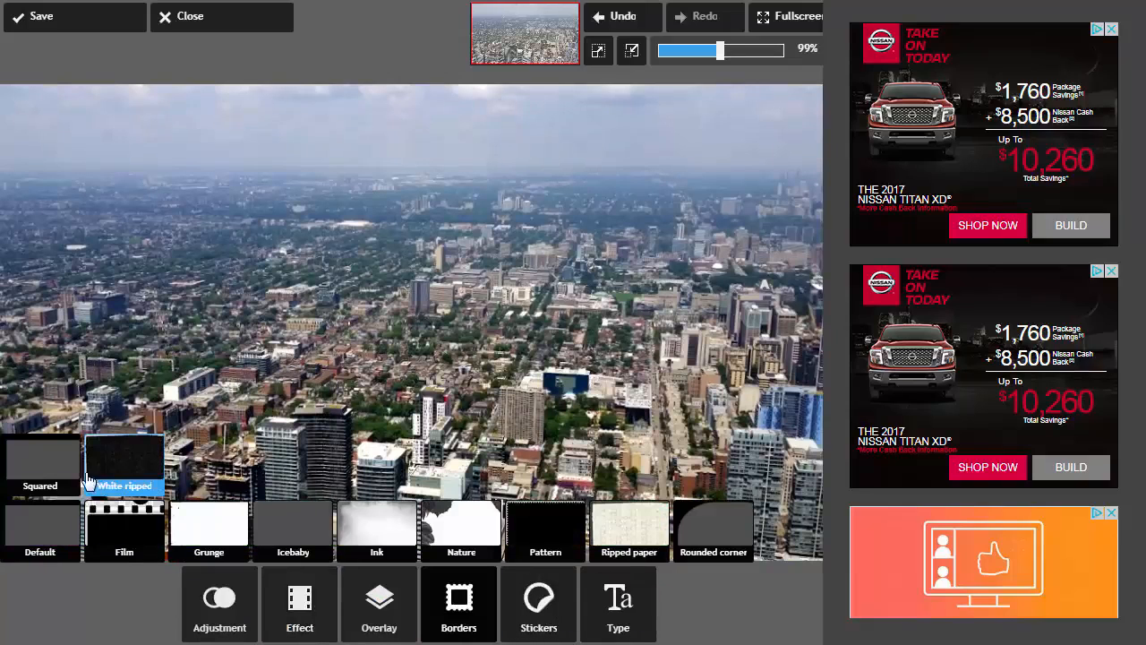
pyautogui.click(54, 537)
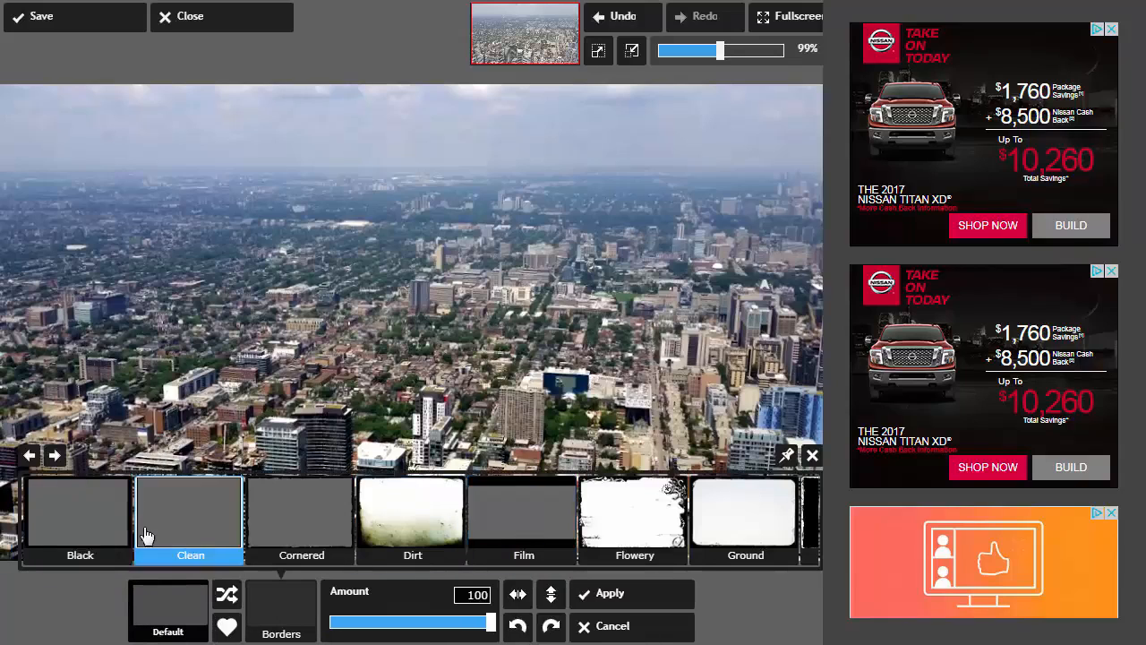
pyautogui.click(86, 527)
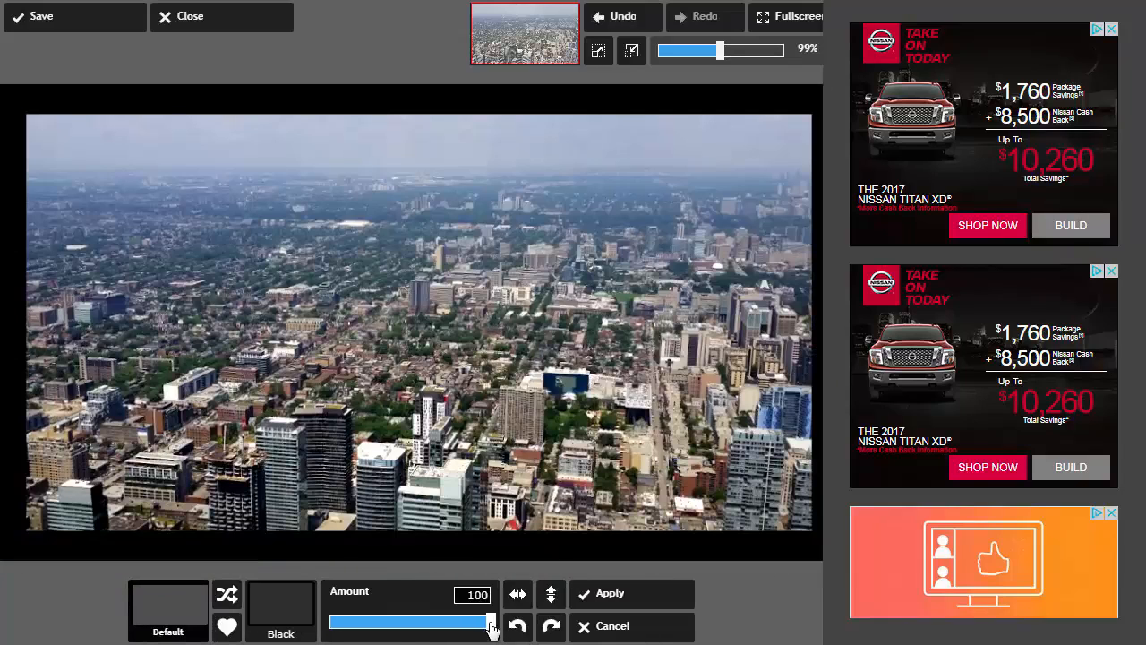
pyautogui.moveTo(490, 622)
pyautogui.mouseDown()
pyautogui.moveTo(405, 622)
pyautogui.moveTo(491, 622)
pyautogui.mouseUp()
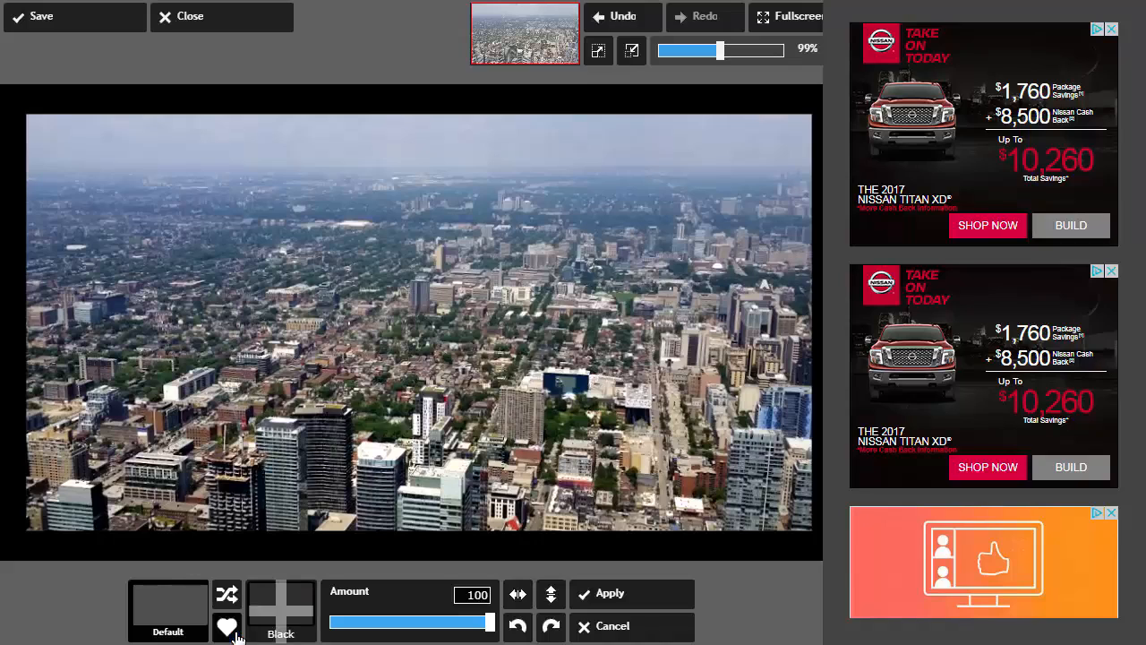
pyautogui.click(616, 594)
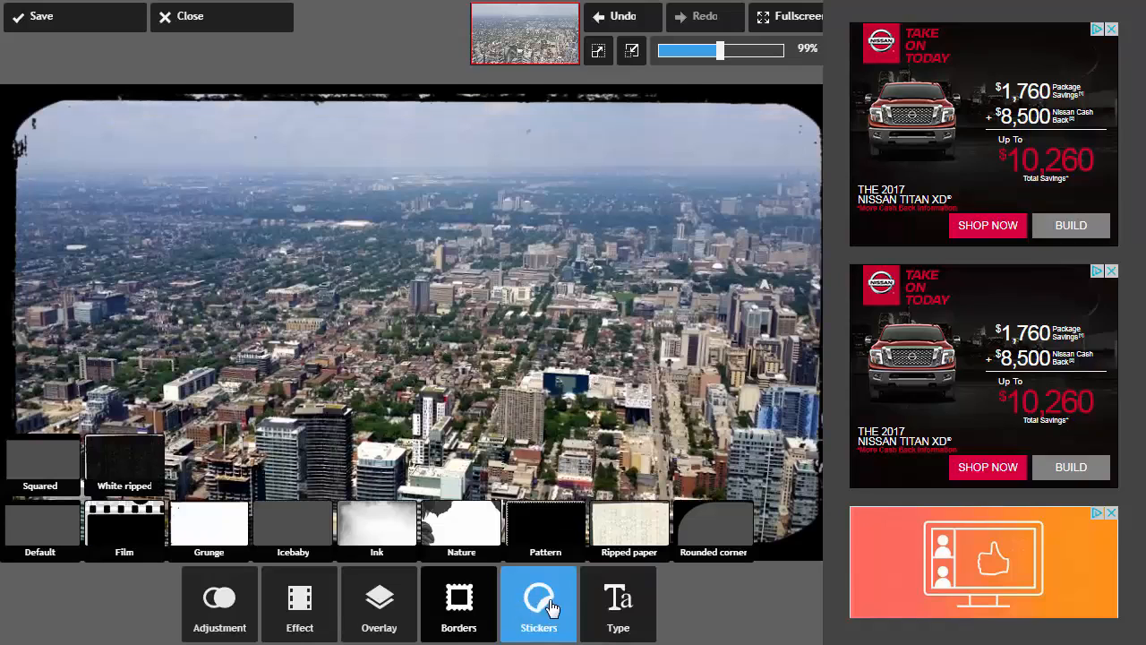
# - Add the Alanspuppy sticker from the Kawaii sticker set to the photo
pyautogui.click(539, 600)
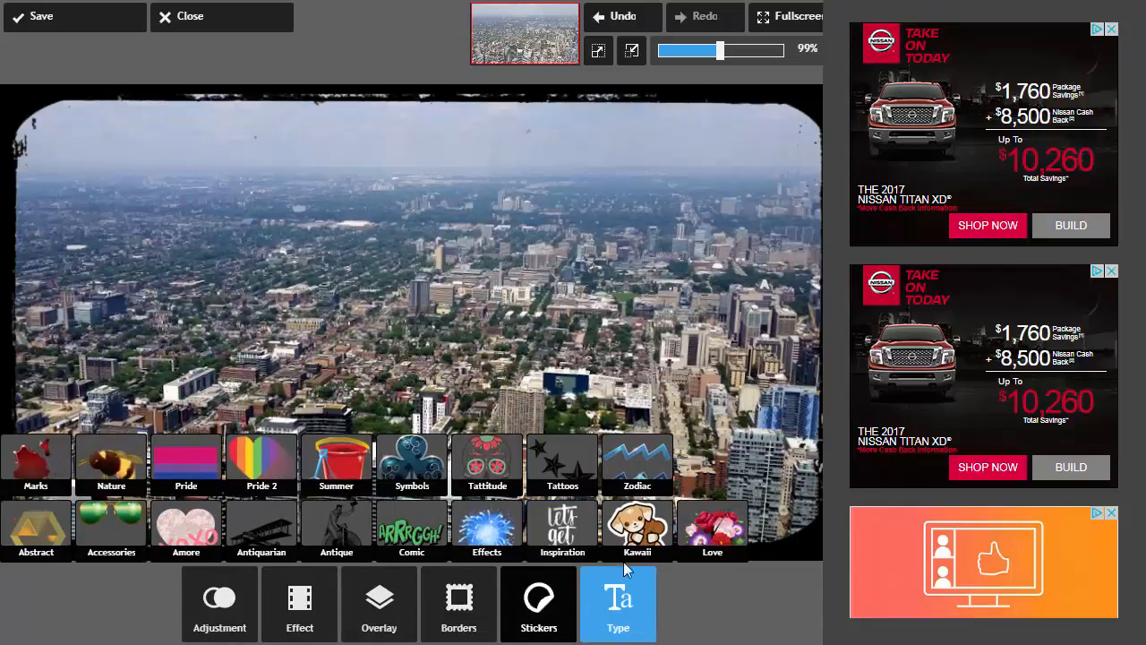
pyautogui.click(635, 542)
pyautogui.click(255, 613)
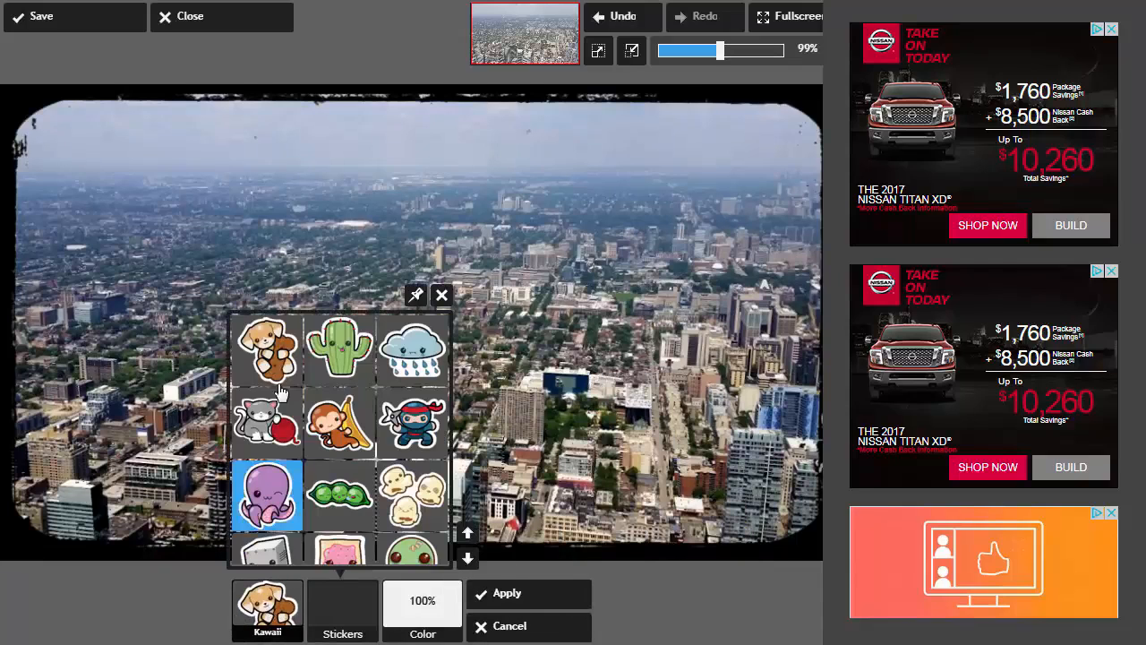
pyautogui.click(277, 344)
pyautogui.moveTo(507, 371); pyautogui.dragTo(653, 363)
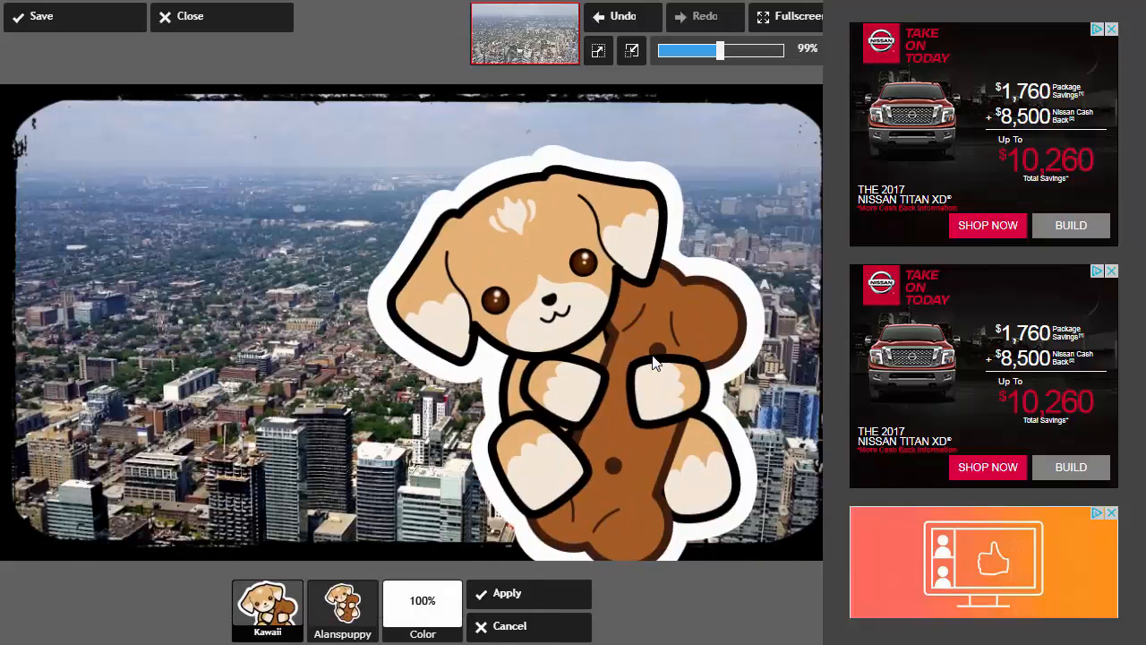
# - Resize and tilt the puppy sticker so it peeks in from the photo's lower-right corner, and apply it
pyautogui.click(653, 362)
pyautogui.moveTo(684, 468); pyautogui.dragTo(665, 351)
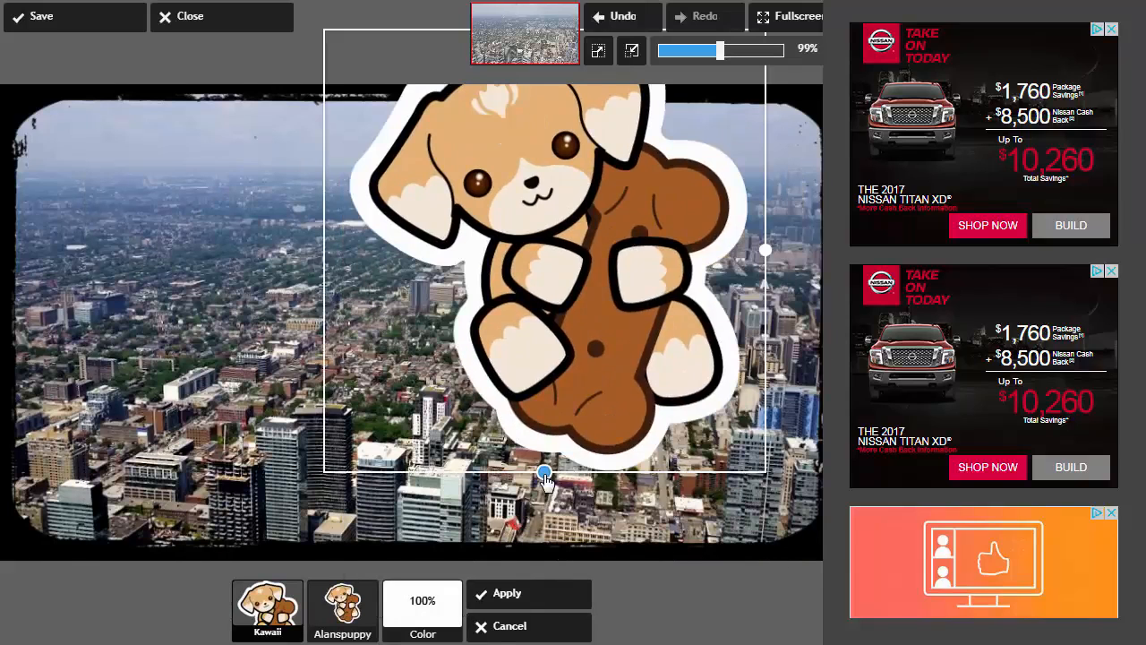
pyautogui.moveTo(545, 479); pyautogui.dragTo(755, 516)
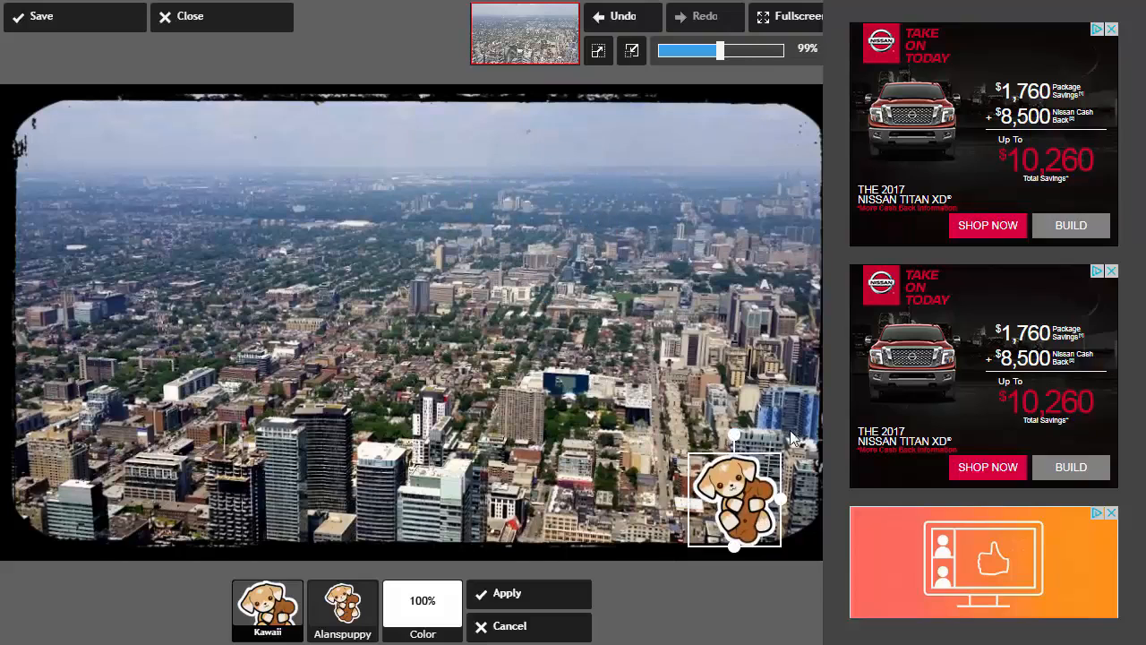
pyautogui.moveTo(735, 437); pyautogui.dragTo(814, 546)
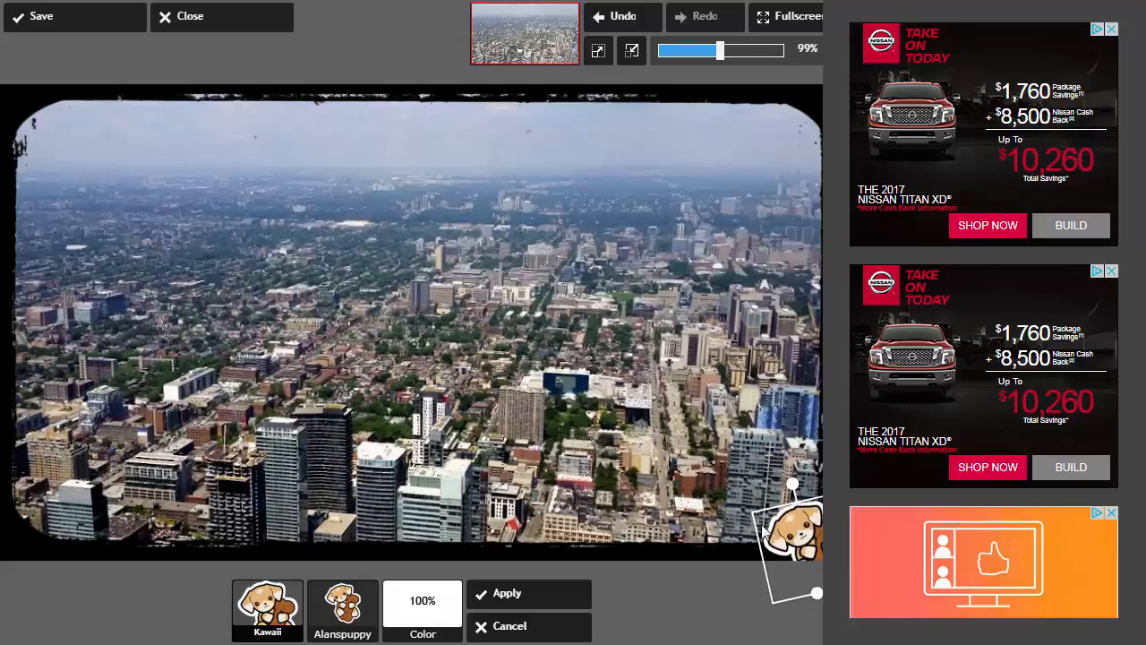
pyautogui.moveTo(818, 602); pyautogui.dragTo(820, 634)
pyautogui.click(473, 591)
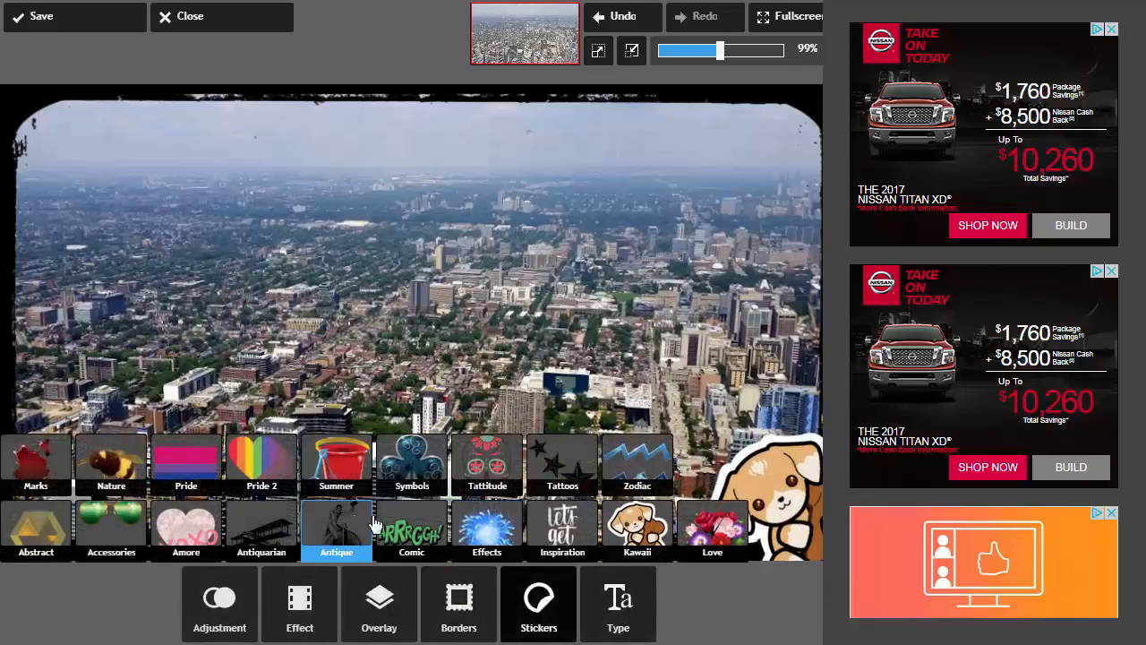
# - Try a reduced BANG sticker from the Comic set in the photo's upper-left corner
pyautogui.click(419, 530)
pyautogui.click(350, 611)
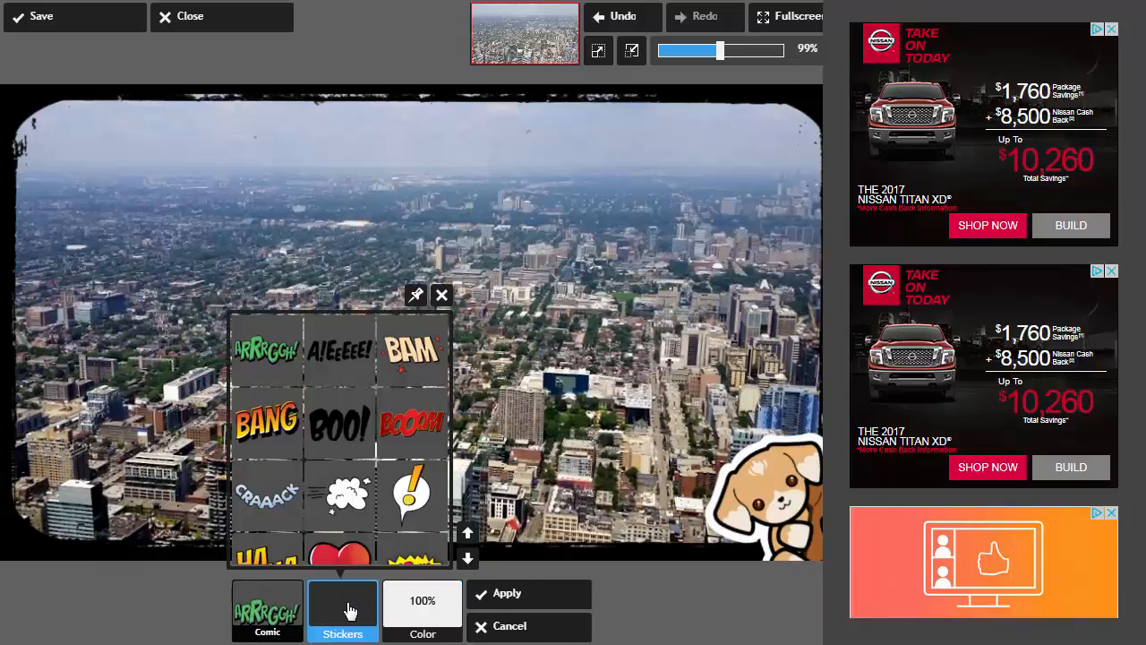
pyautogui.click(277, 434)
pyautogui.moveTo(497, 477); pyautogui.dragTo(528, 340)
pyautogui.moveTo(338, 479); pyautogui.dragTo(337, 331)
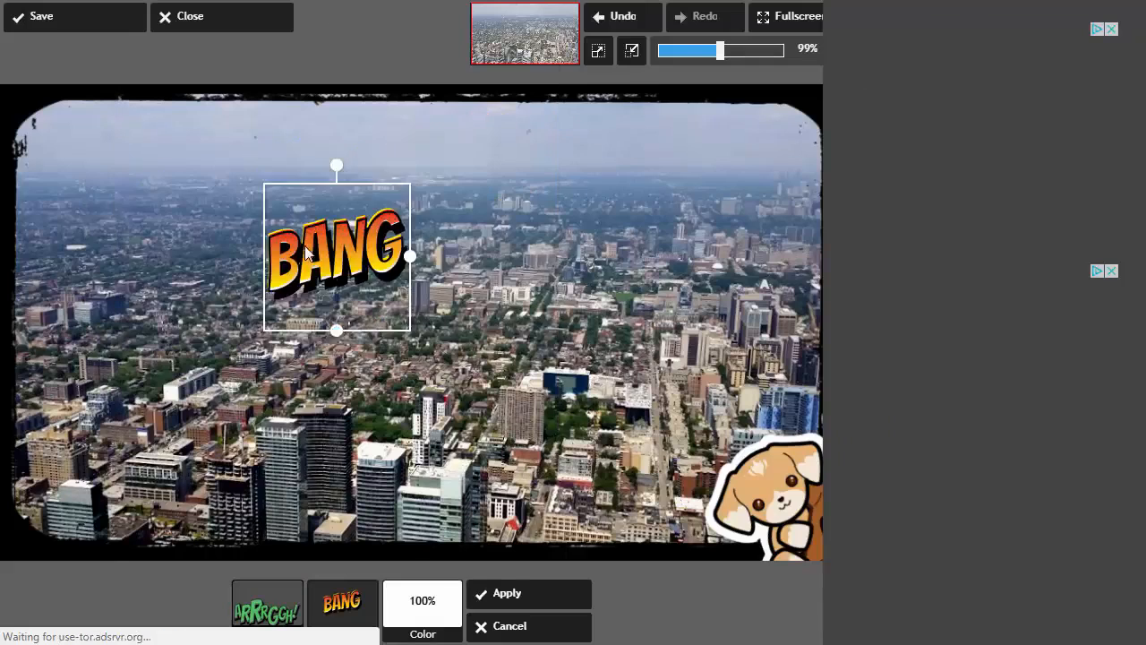
pyautogui.moveTo(293, 214); pyautogui.dragTo(70, 151)
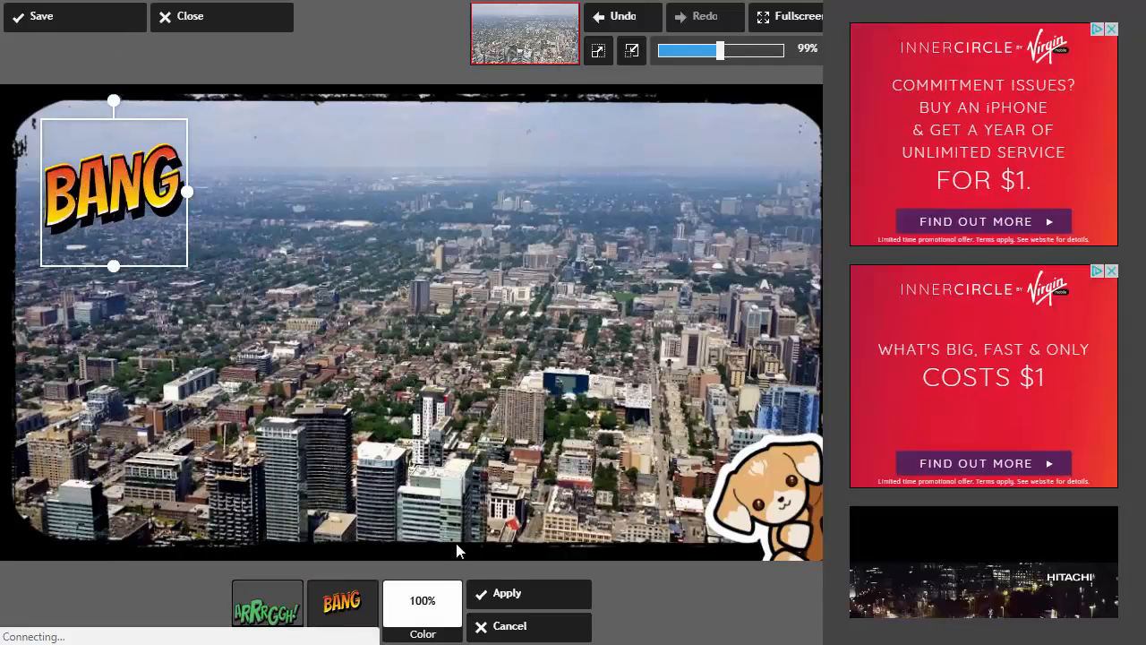
pyautogui.click(503, 594)
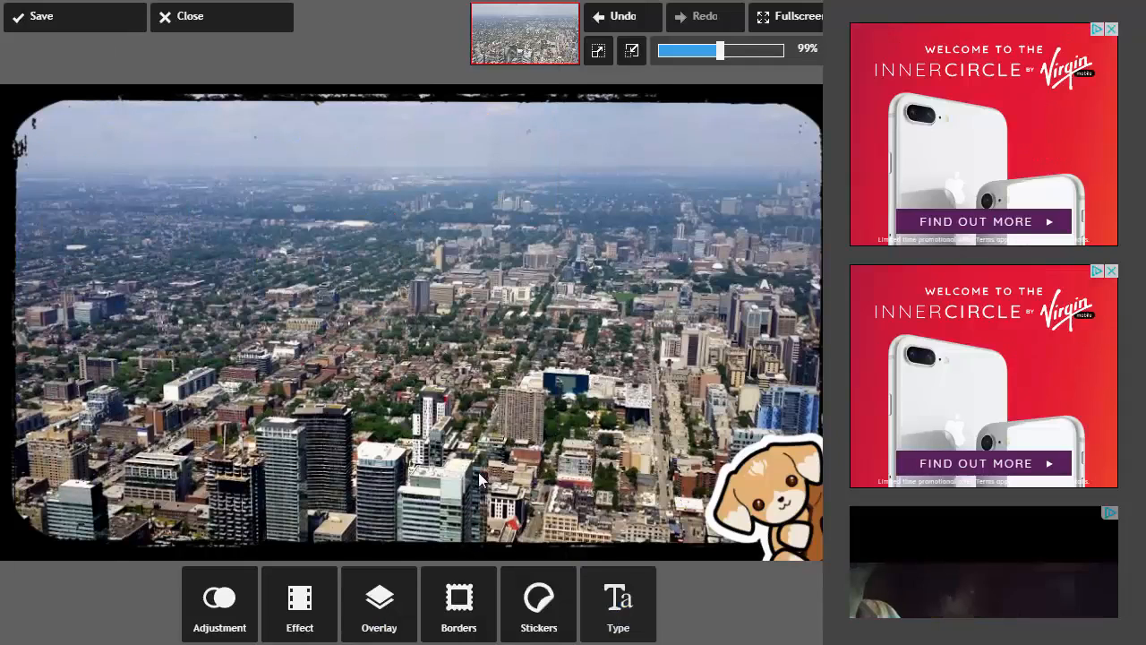
# - Add the text "Hello from toronto" to the photo with the Grunge type set
pyautogui.click(618, 588)
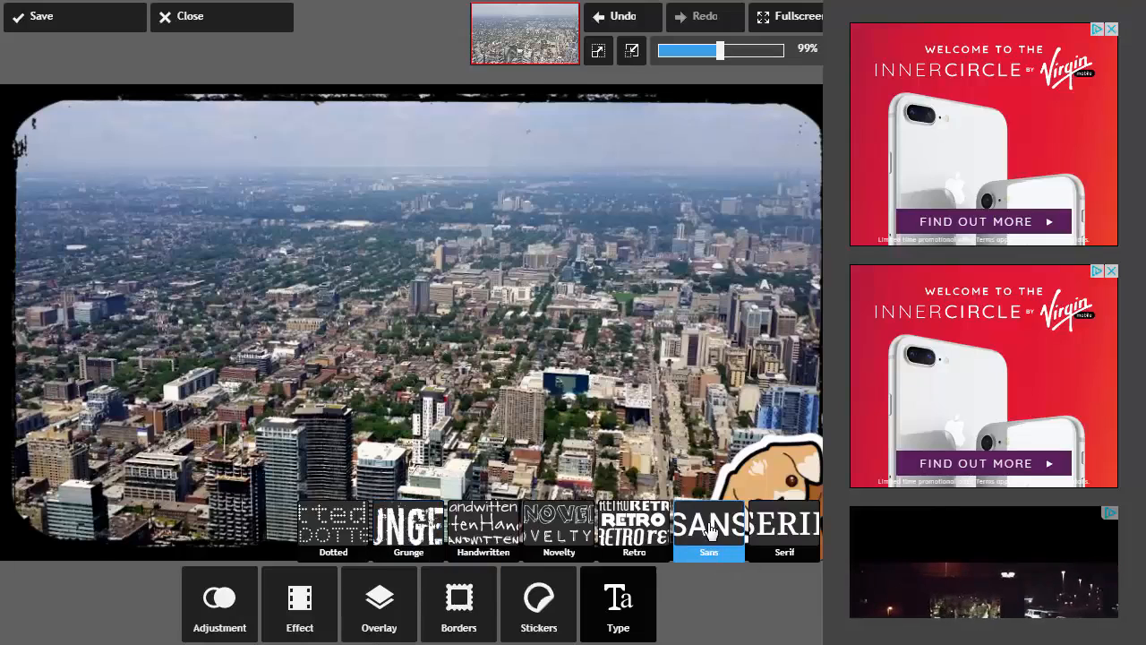
pyautogui.click(431, 555)
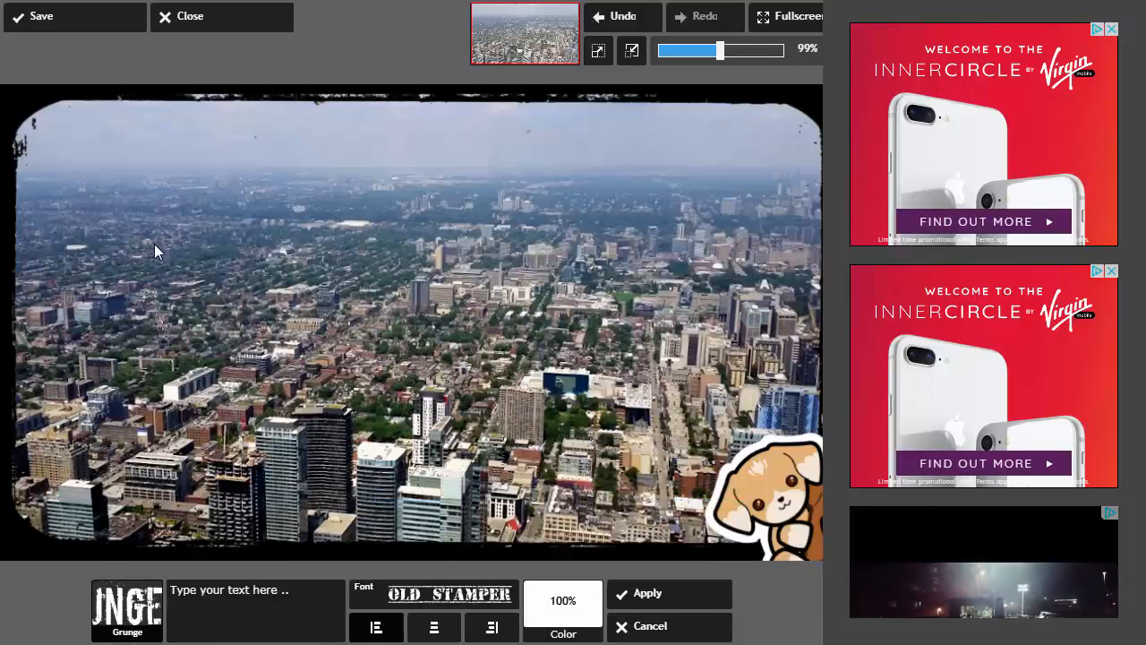
pyautogui.click(237, 625)
pyautogui.write('Hello from toronto')
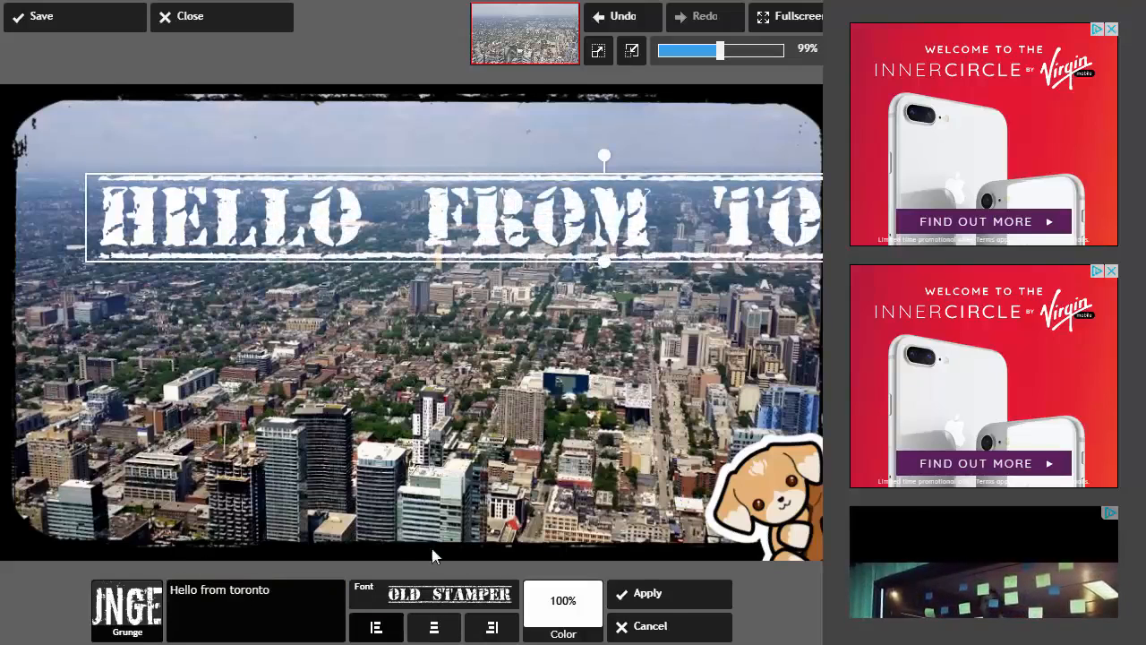
# - Set the text's font to Bearpaw, fit it across the sky at the top of the photo, and apply it
pyautogui.click(433, 595)
pyautogui.click(439, 423)
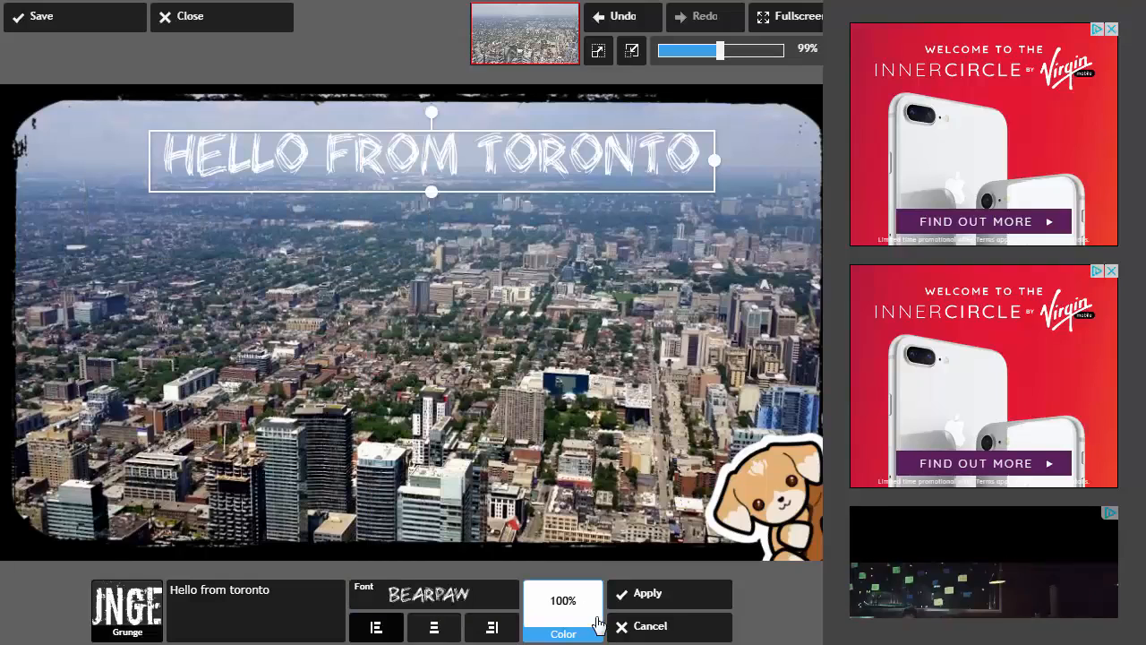
pyautogui.click(677, 595)
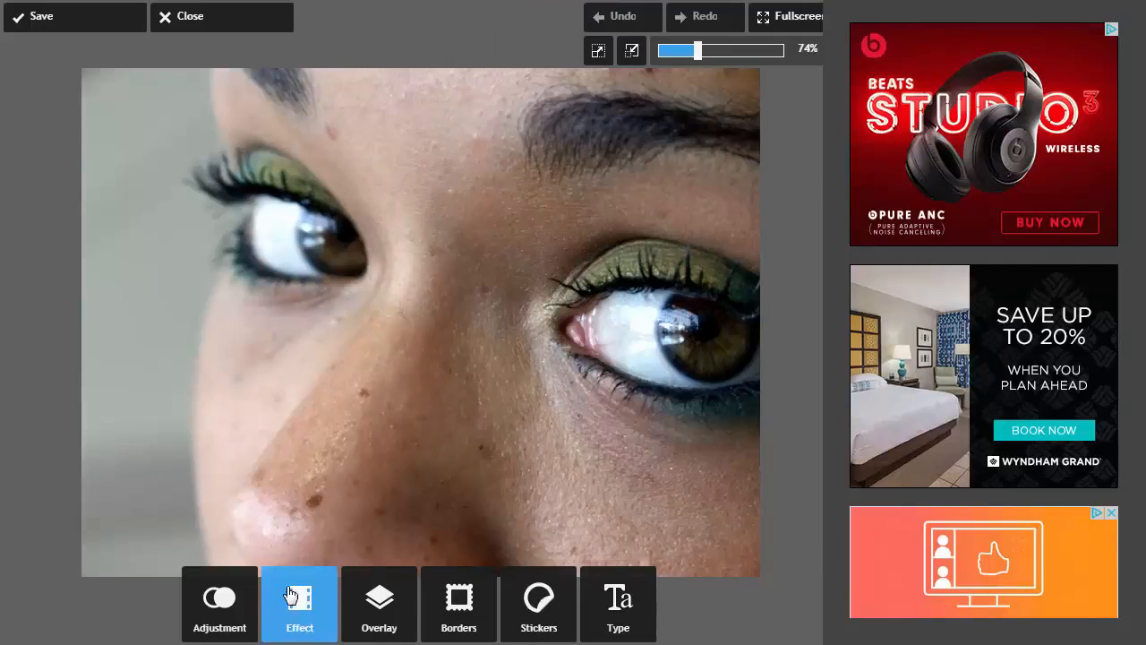
# - Open the Heal adjustment on the close-up photo of the freckled face
pyautogui.click(230, 596)
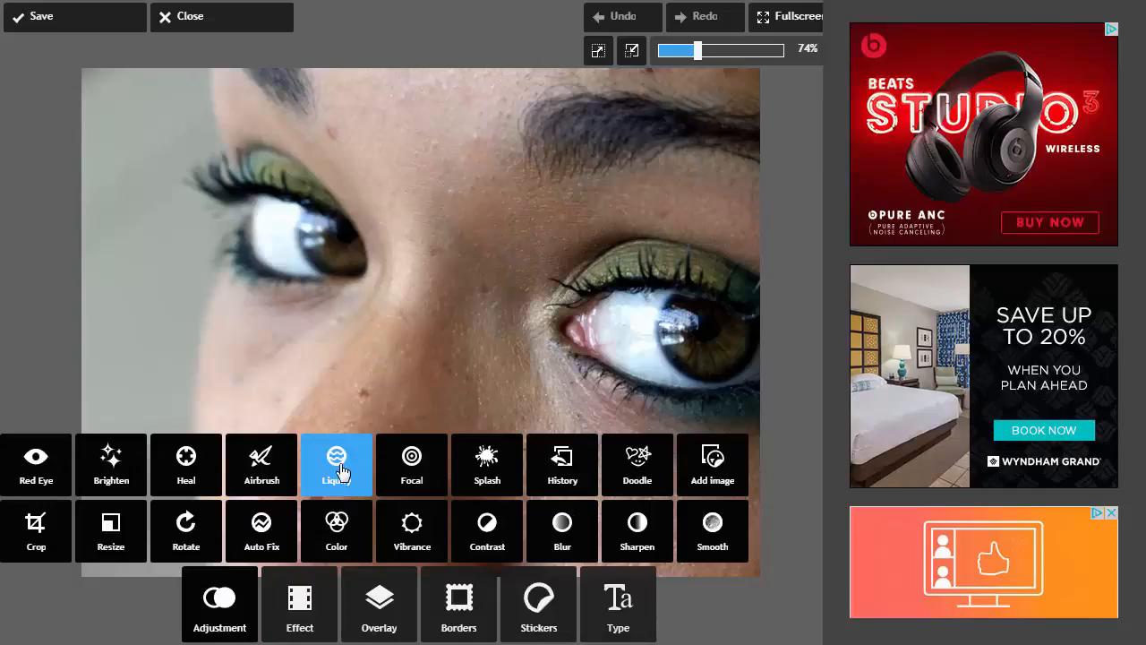
pyautogui.click(186, 472)
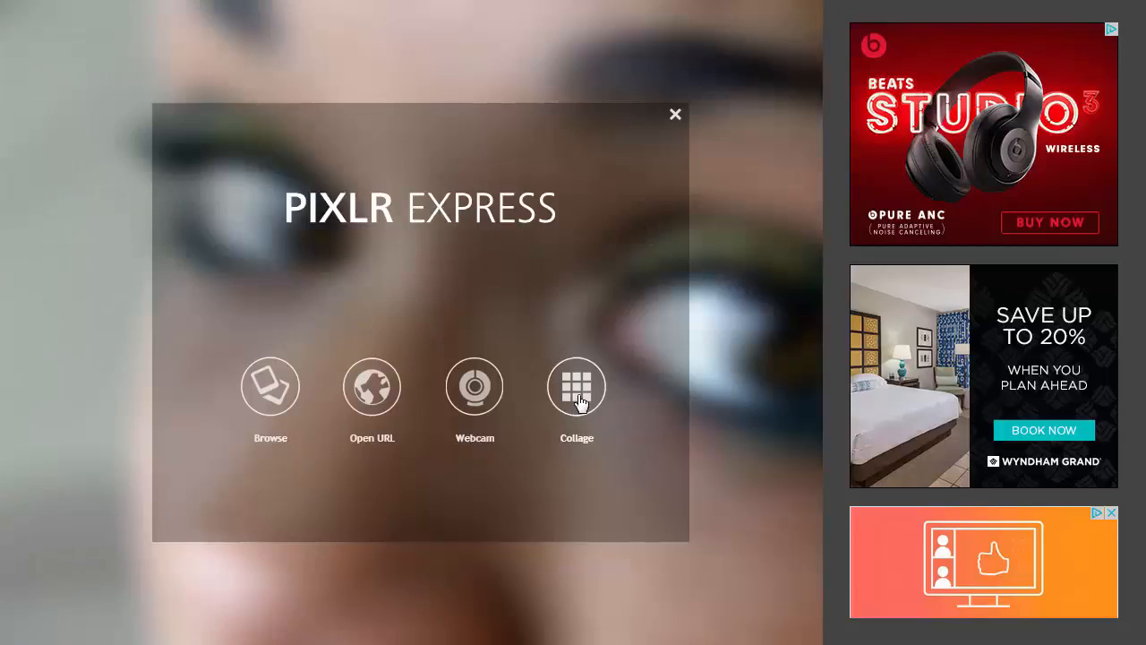
# - Start a new collage and load the five consecutive photos from 20161227_132307.jpg through 20161230_121035.jpg
pyautogui.click(578, 394)
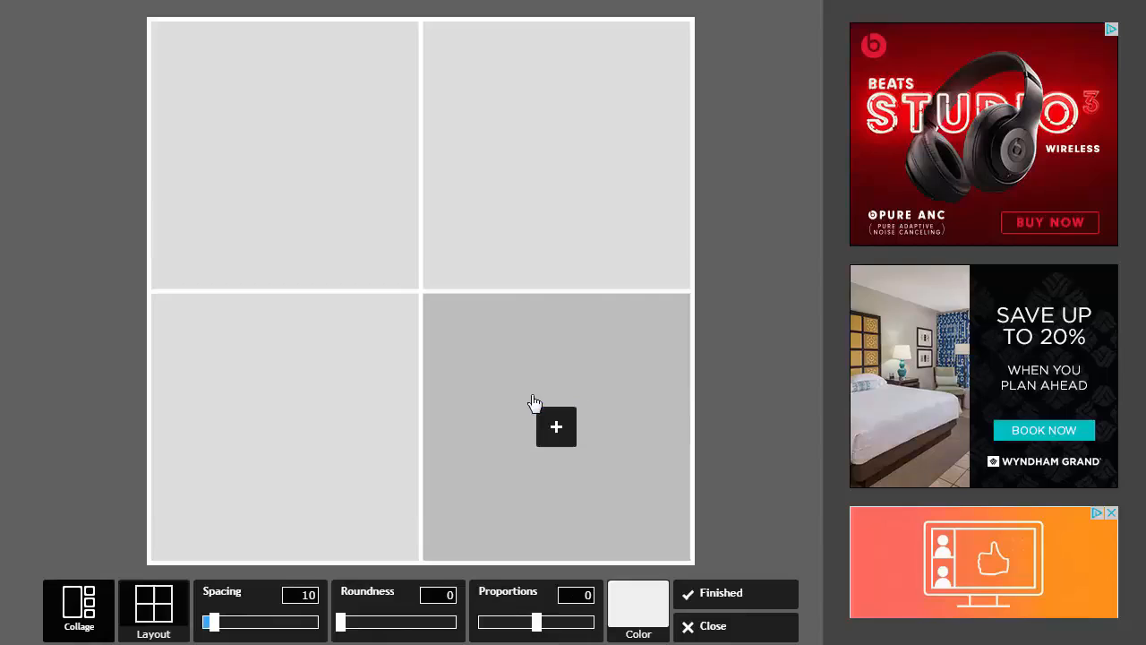
pyautogui.click(292, 155)
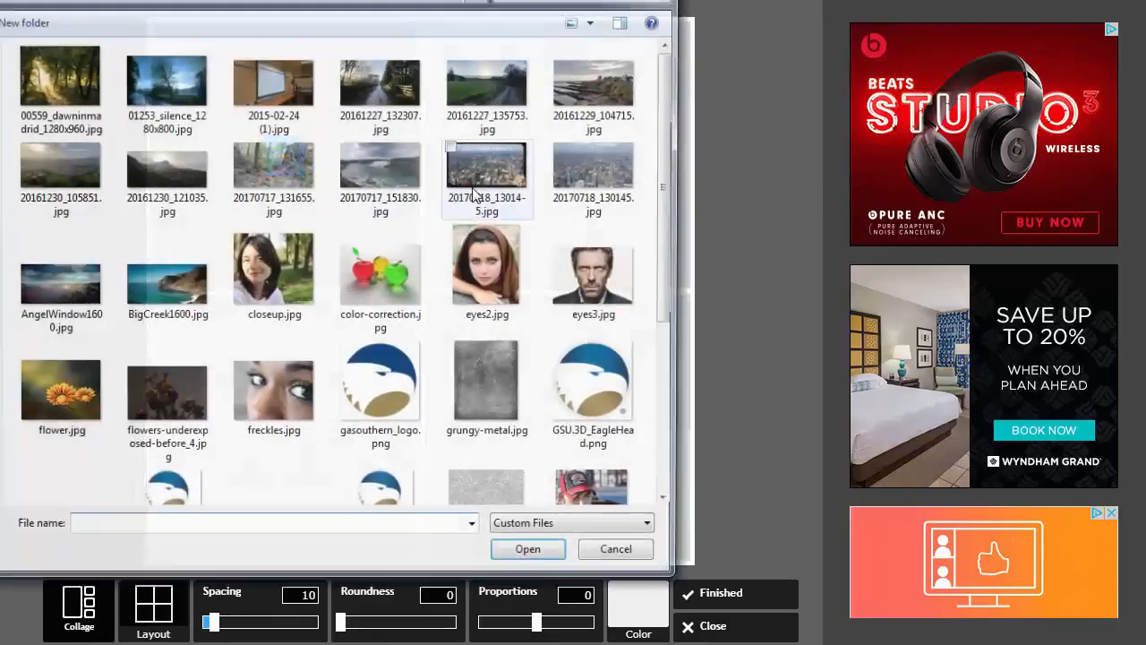
pyautogui.click(413, 88)
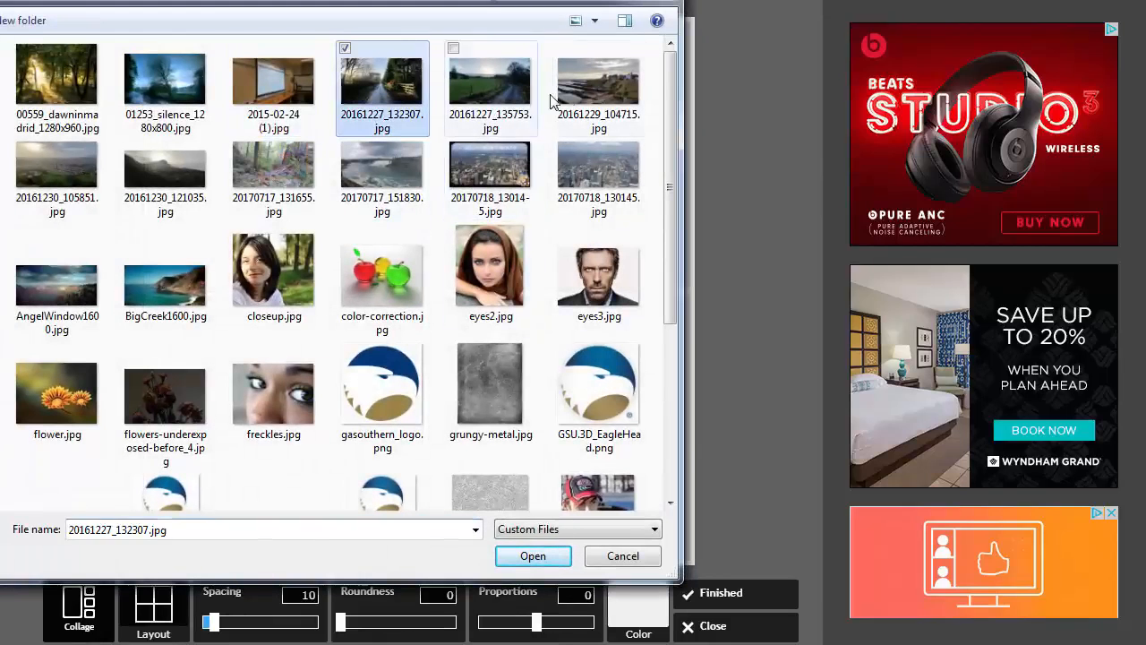
pyautogui.press('a')
pyautogui.keyDown('ctrl'); pyautogui.click(156, 185); pyautogui.keyUp('ctrl')
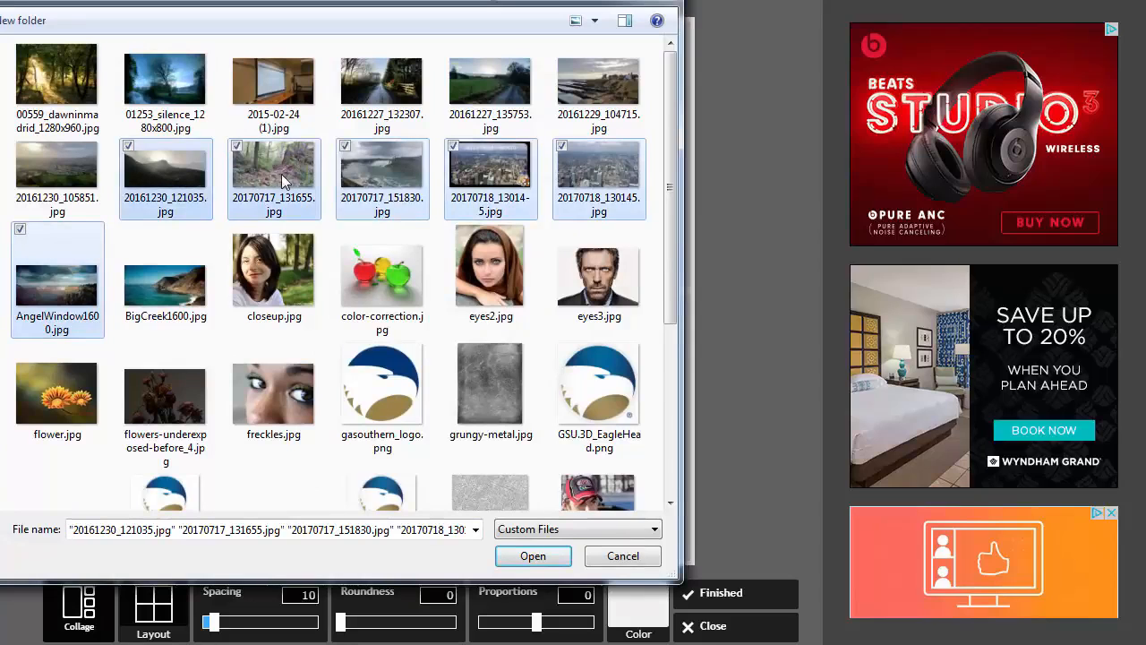
pyautogui.keyDown('shift'); pyautogui.click(380, 89); pyautogui.keyUp('shift')
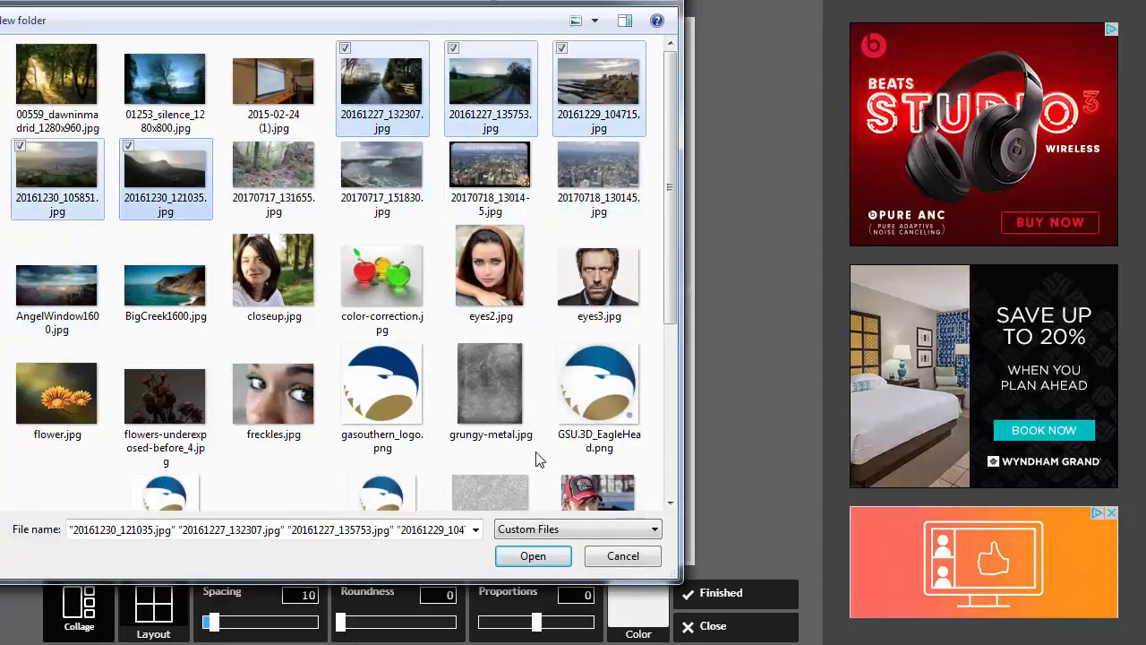
pyautogui.click(530, 557)
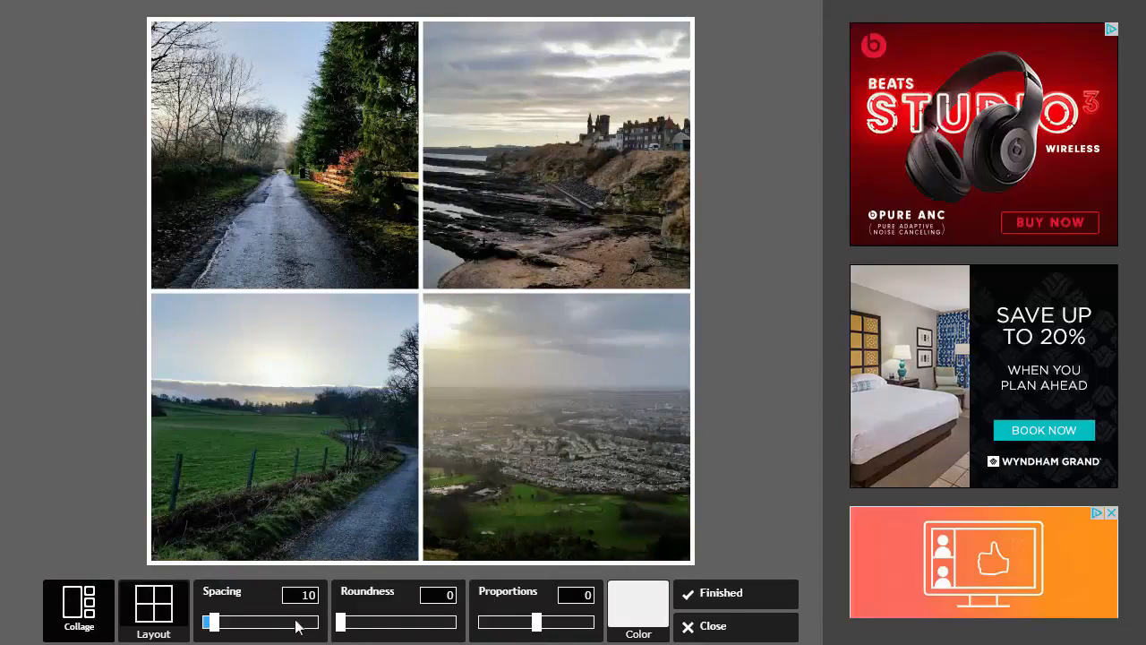
# - Try the collage layout with two stacked cells beside one tall cell, and the four-by-four grid
pyautogui.click(144, 602)
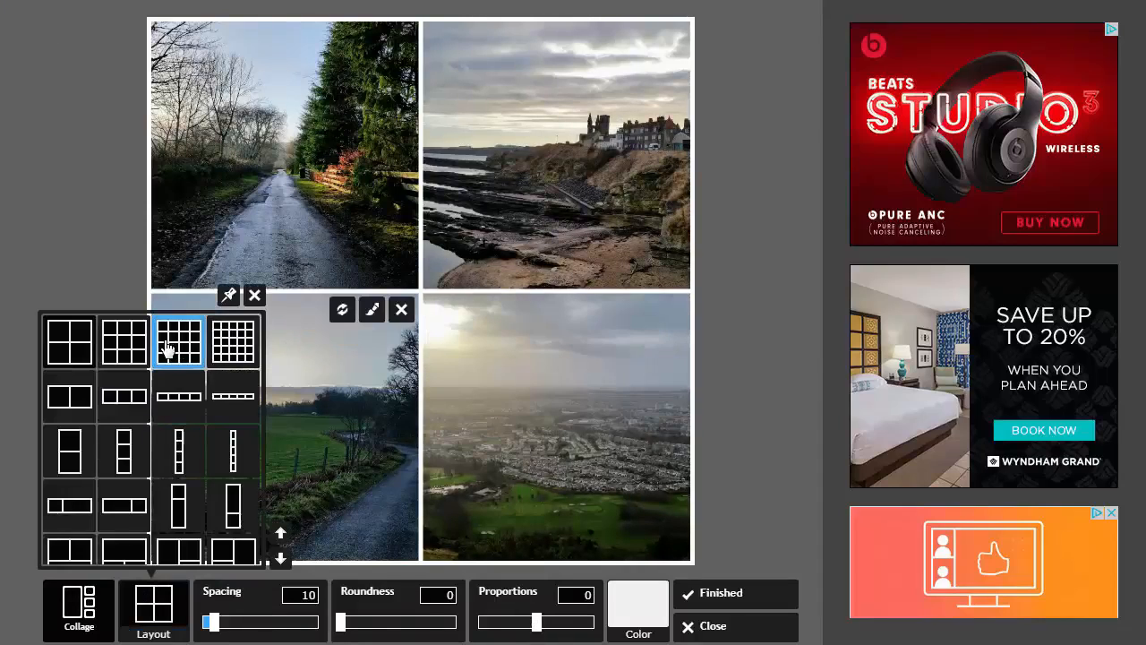
pyautogui.click(199, 494)
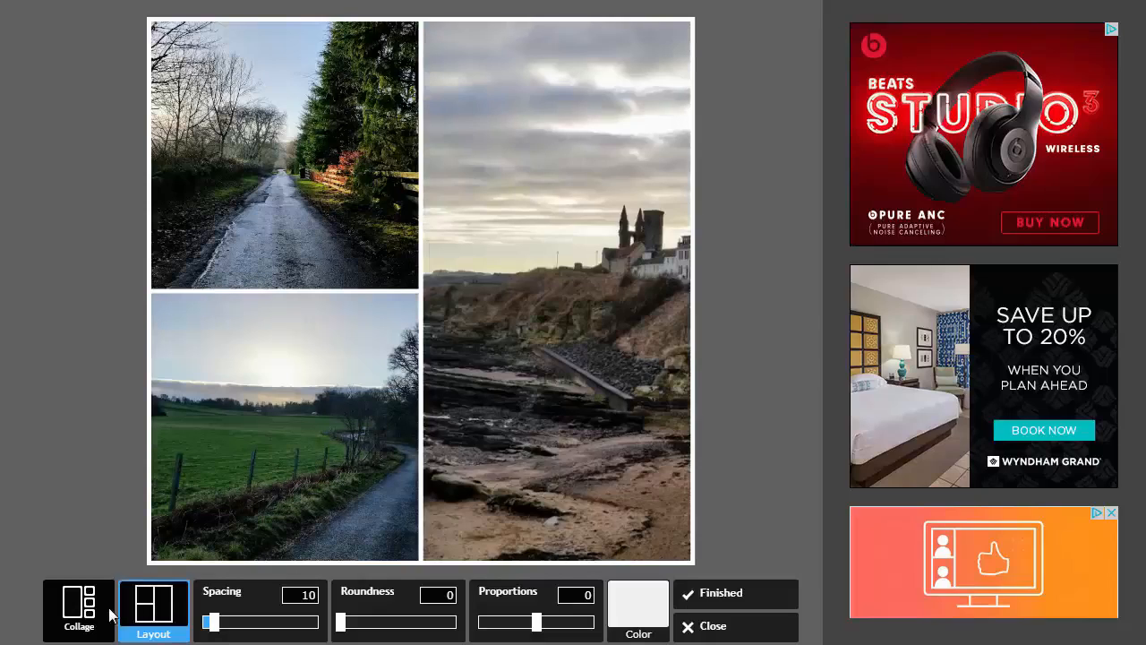
pyautogui.click(149, 603)
pyautogui.click(194, 357)
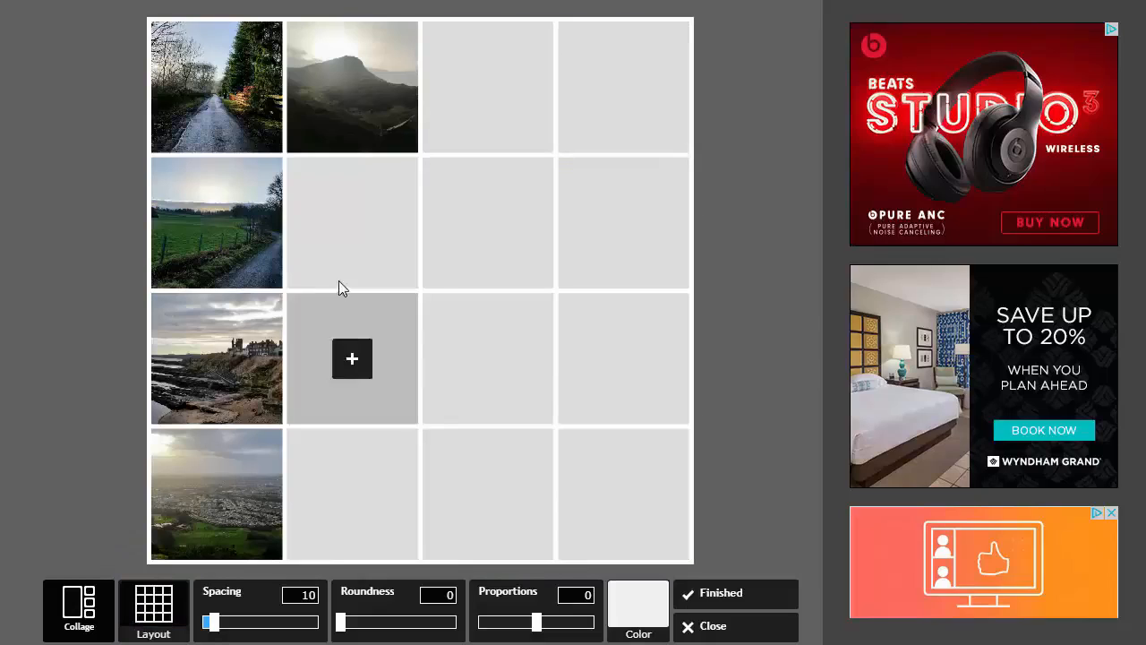
# - Set the collage layout to one wide cell above two smaller cells, with proportions of -1.9
pyautogui.click(153, 604)
pyautogui.click(123, 544)
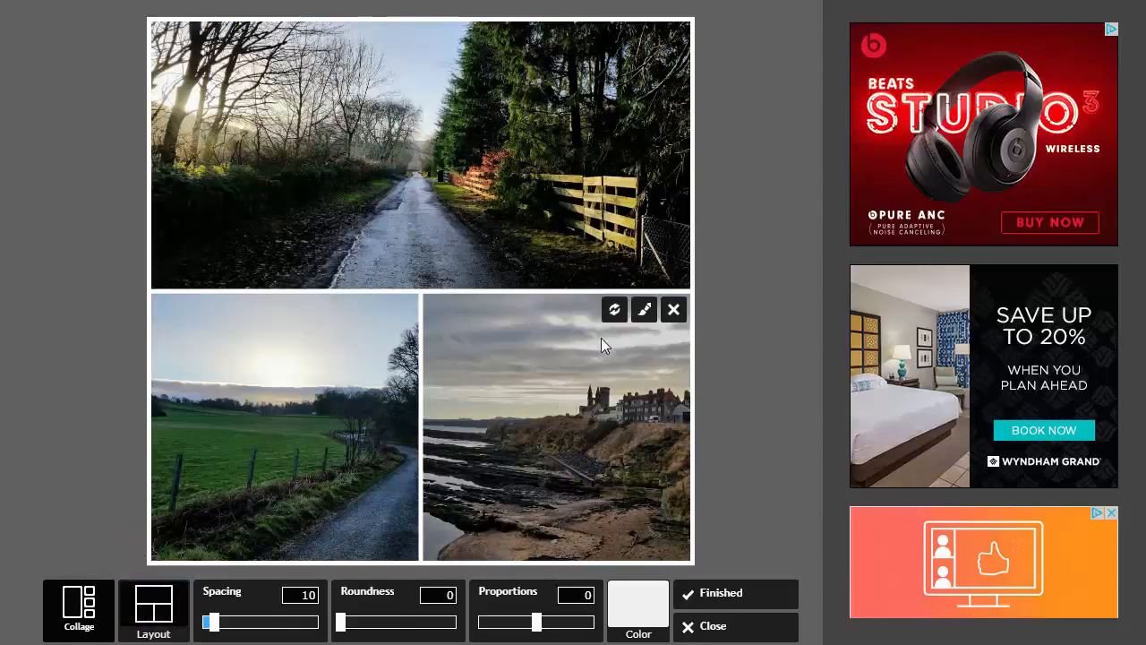
pyautogui.moveTo(538, 620)
pyautogui.mouseDown()
pyautogui.moveTo(568, 624)
pyautogui.moveTo(481, 624)
pyautogui.moveTo(549, 618)
pyautogui.moveTo(506, 620)
pyautogui.moveTo(548, 621)
pyautogui.moveTo(535, 616)
pyautogui.mouseUp()
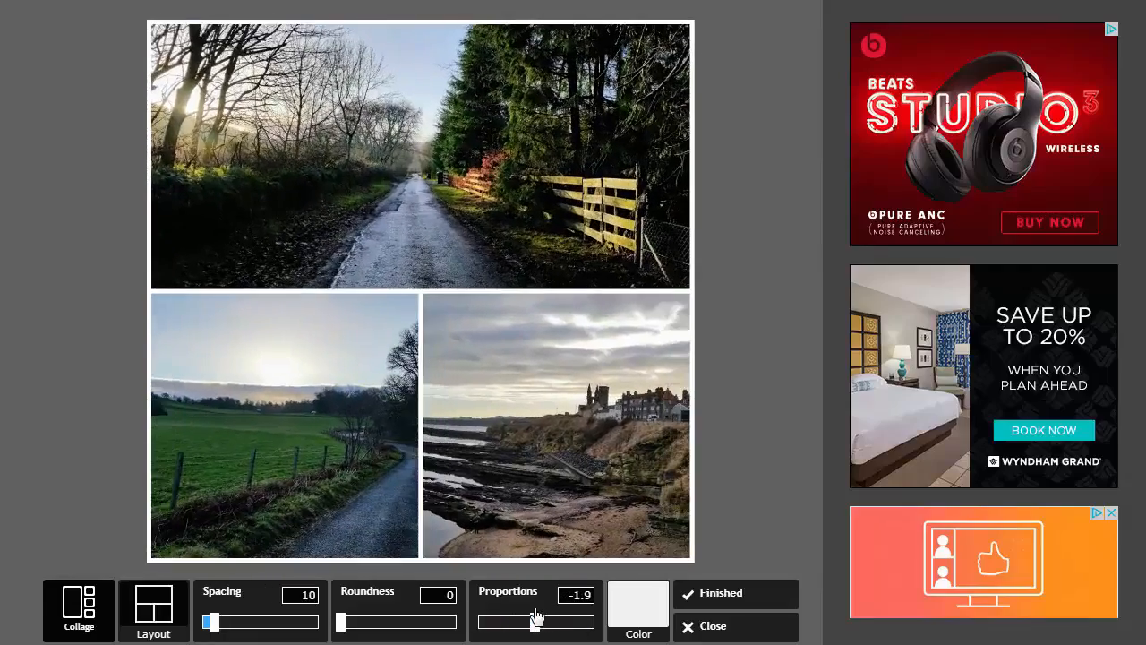
# - Rearrange the collage with the coastal town photo in the wide cell and the two road photos below, and reframe the lower photos
pyautogui.moveTo(380, 380)
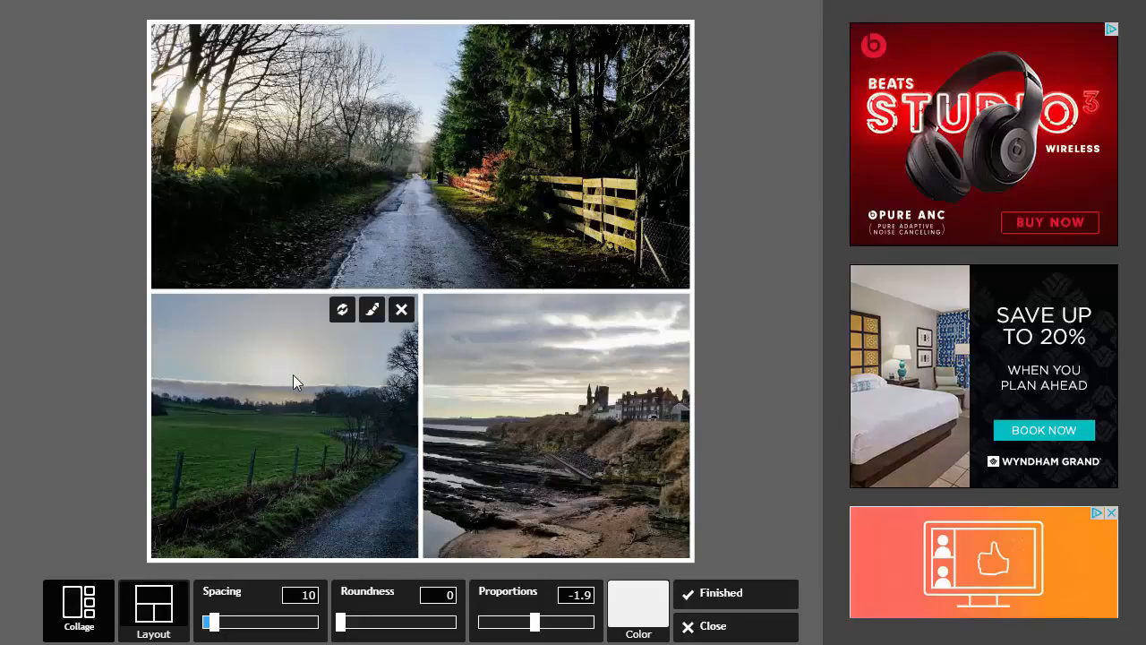
pyautogui.moveTo(293, 374); pyautogui.dragTo(215, 389)
pyautogui.moveTo(554, 459); pyautogui.dragTo(303, 359)
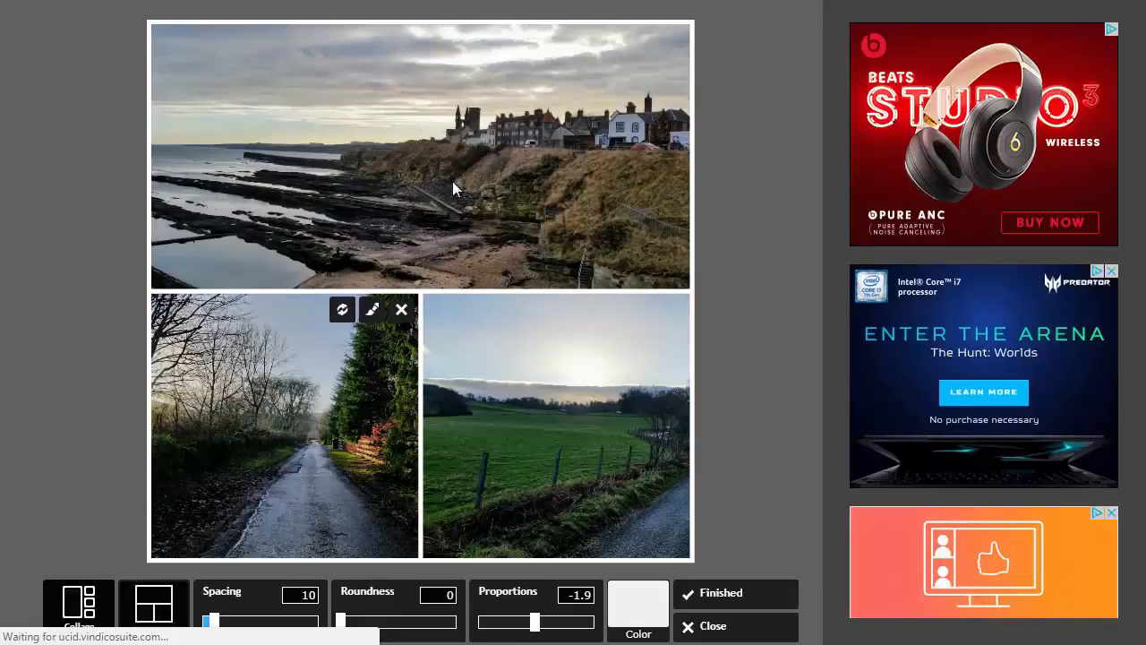
pyautogui.moveTo(328, 418); pyautogui.dragTo(303, 417)
pyautogui.moveTo(591, 452)
pyautogui.mouseDown()
pyautogui.moveTo(490, 447)
pyautogui.moveTo(589, 451)
pyautogui.mouseUp()
pyautogui.moveTo(378, 455); pyautogui.dragTo(356, 444)
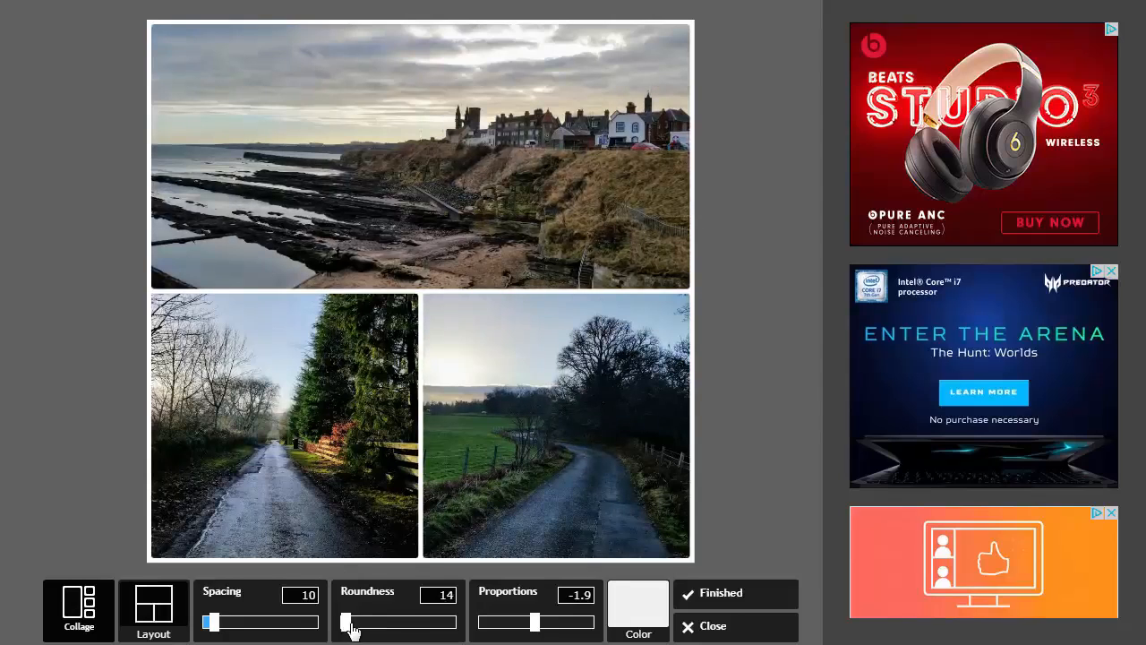
# - Style the collage with roundness 74, spacing 20 and a black background color, and finish it
pyautogui.moveTo(351, 631); pyautogui.dragTo(371, 630)
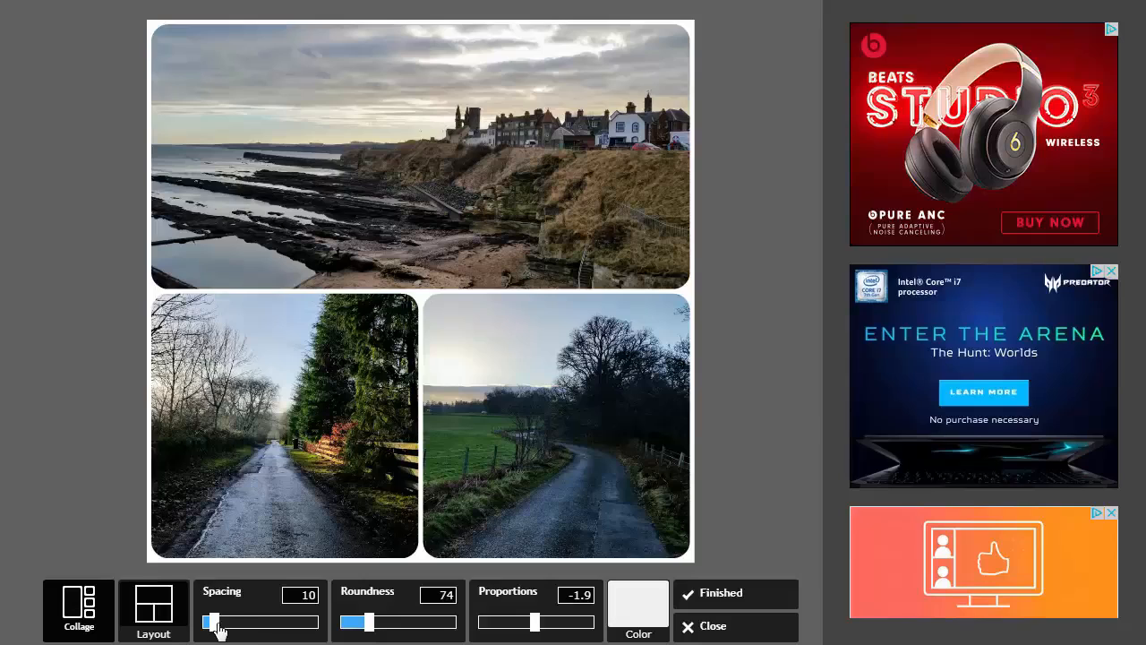
pyautogui.moveTo(218, 630); pyautogui.dragTo(231, 630)
pyautogui.click(629, 620)
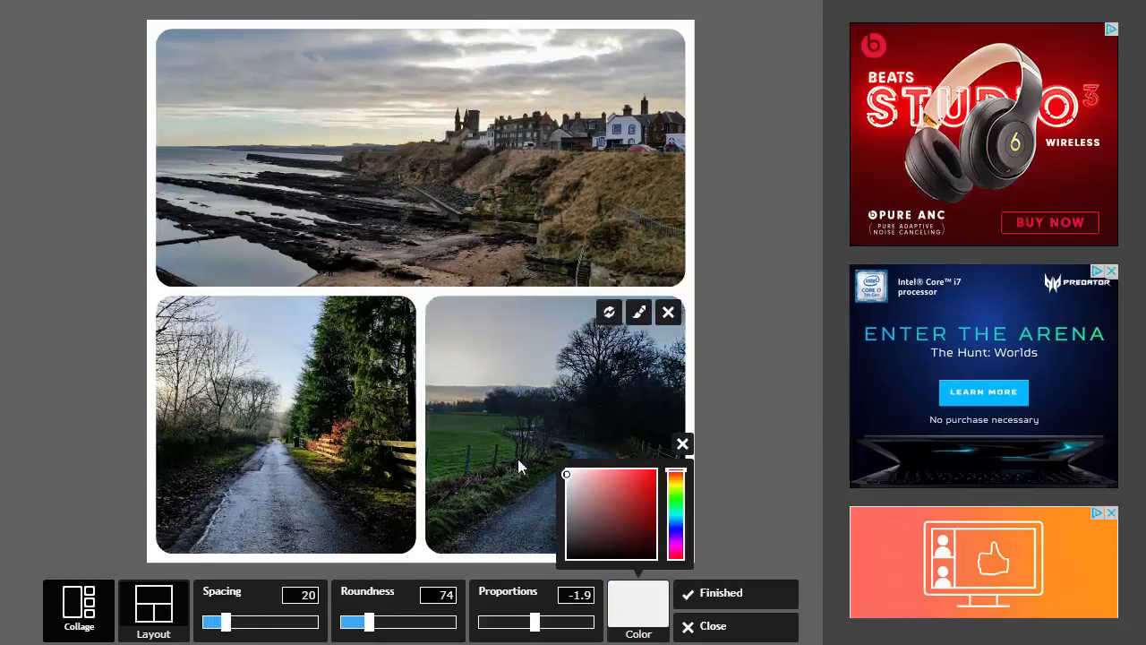
pyautogui.click(683, 445)
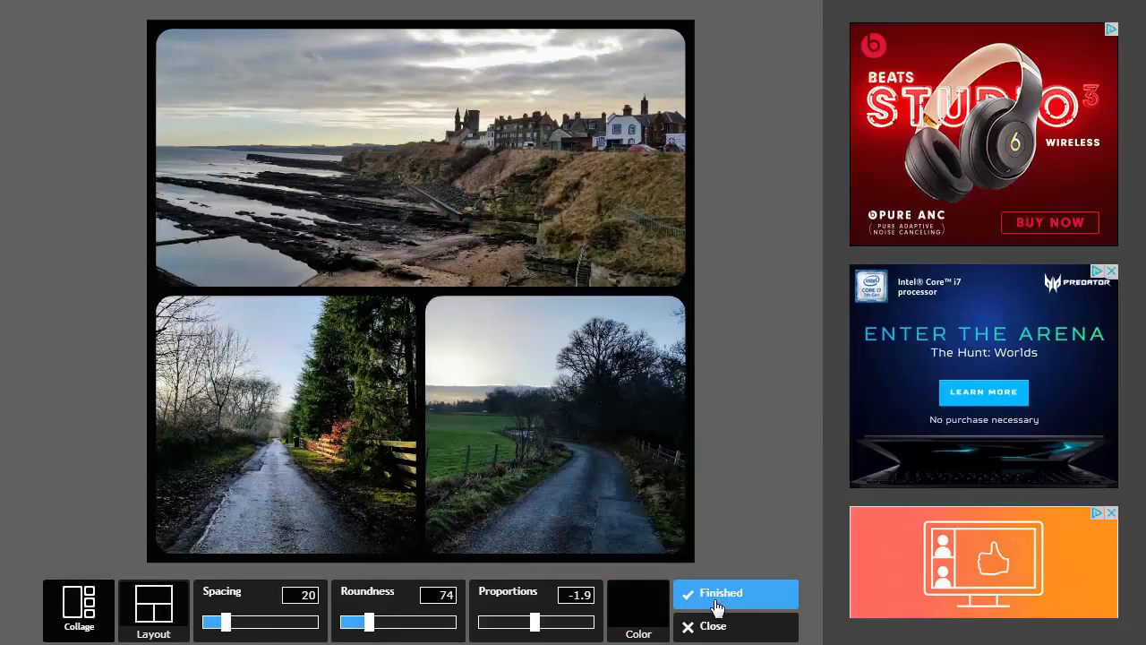
pyautogui.click(716, 607)
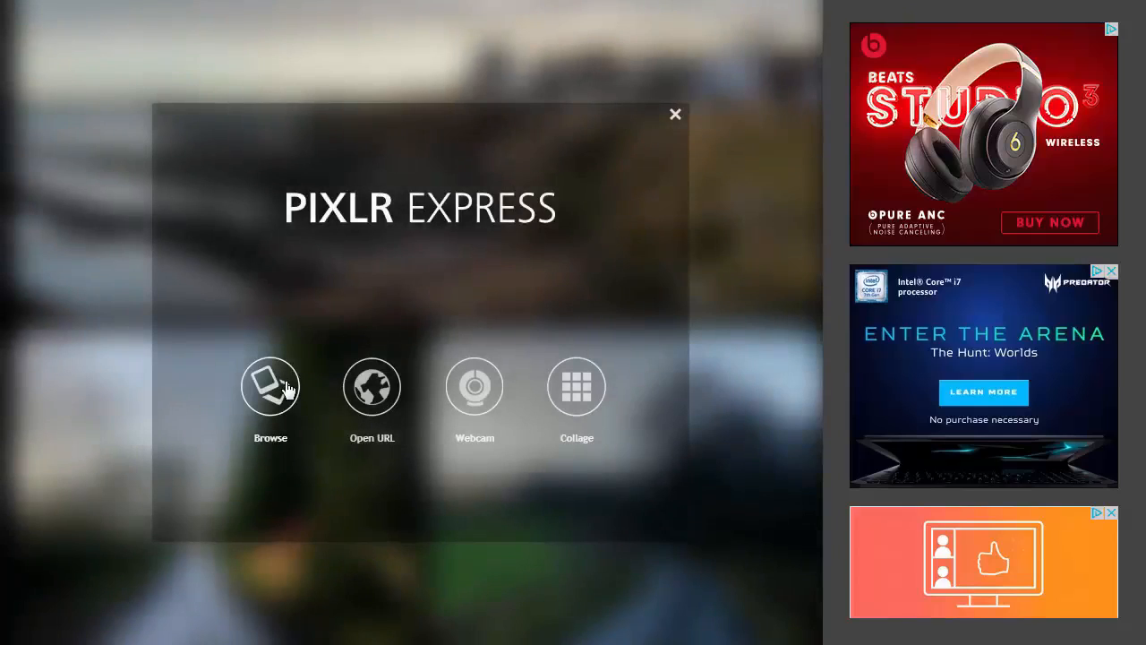
# - Open the coastal town photo 20161229_104715.jpg for editing and start the Focal adjustment on it
pyautogui.click(286, 388)
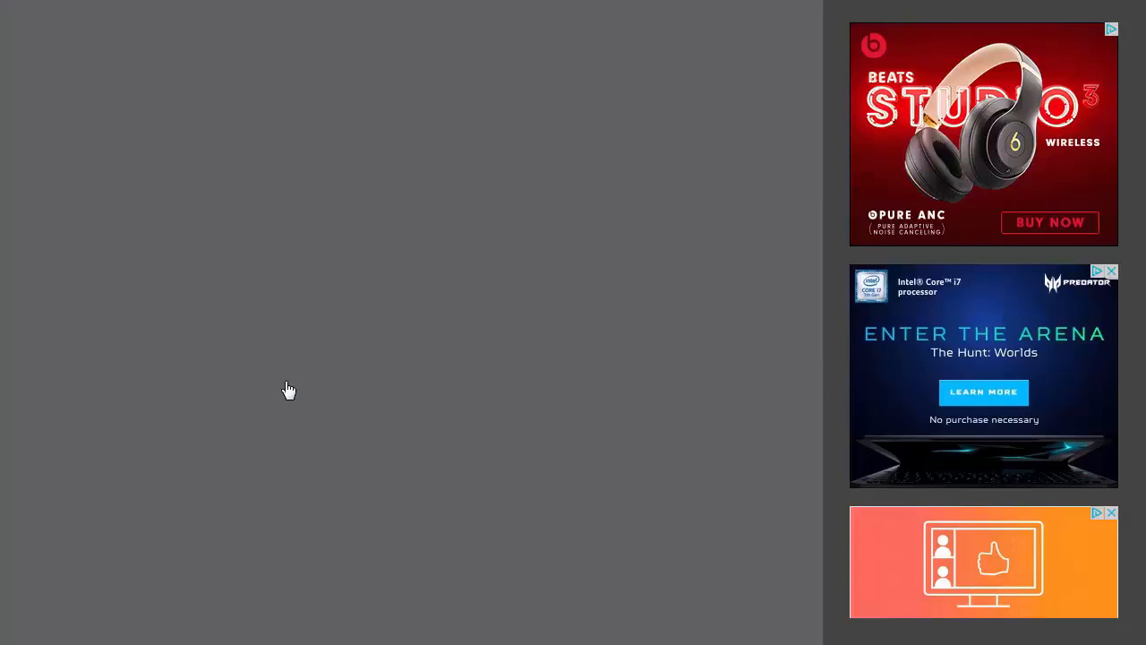
pyautogui.doubleClick(606, 87)
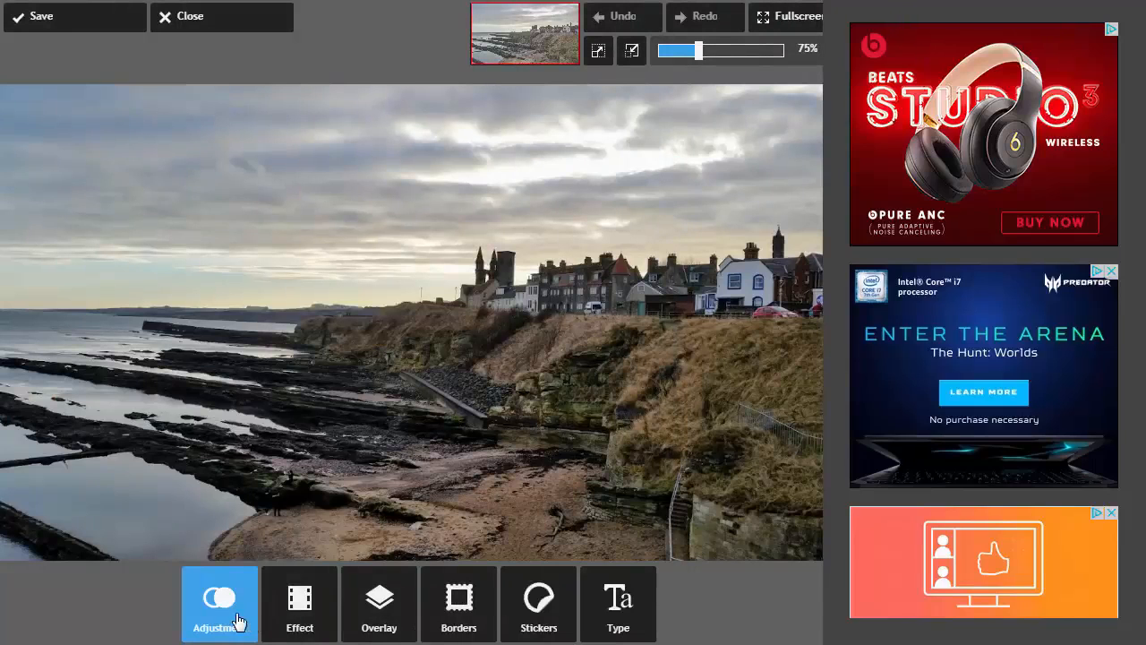
pyautogui.click(237, 622)
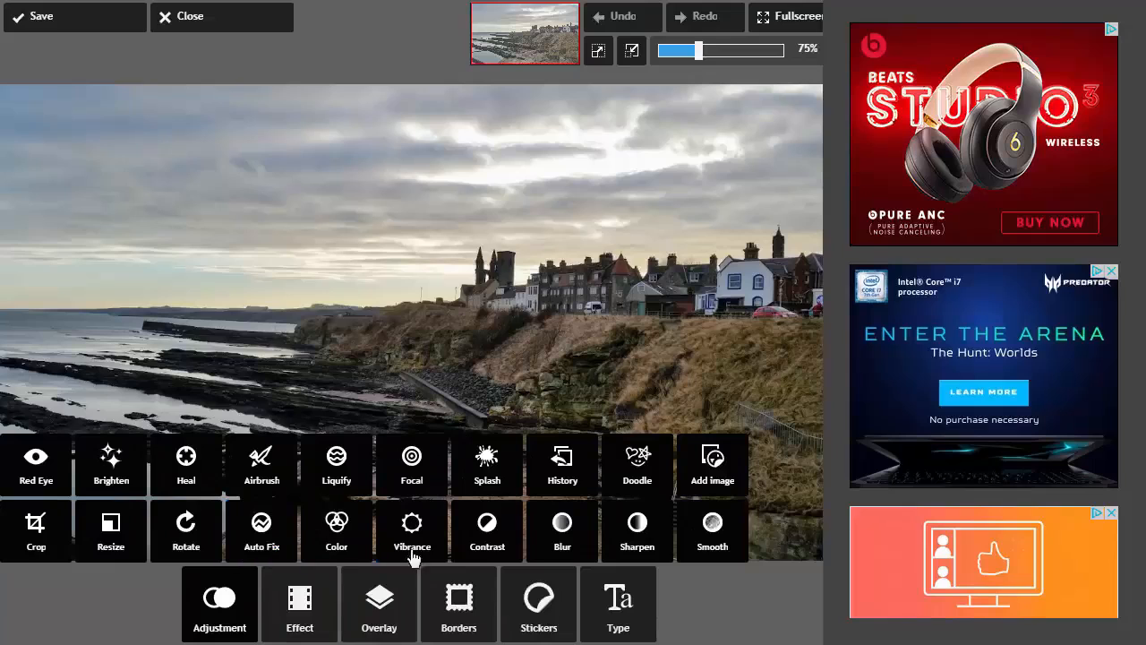
pyautogui.click(416, 466)
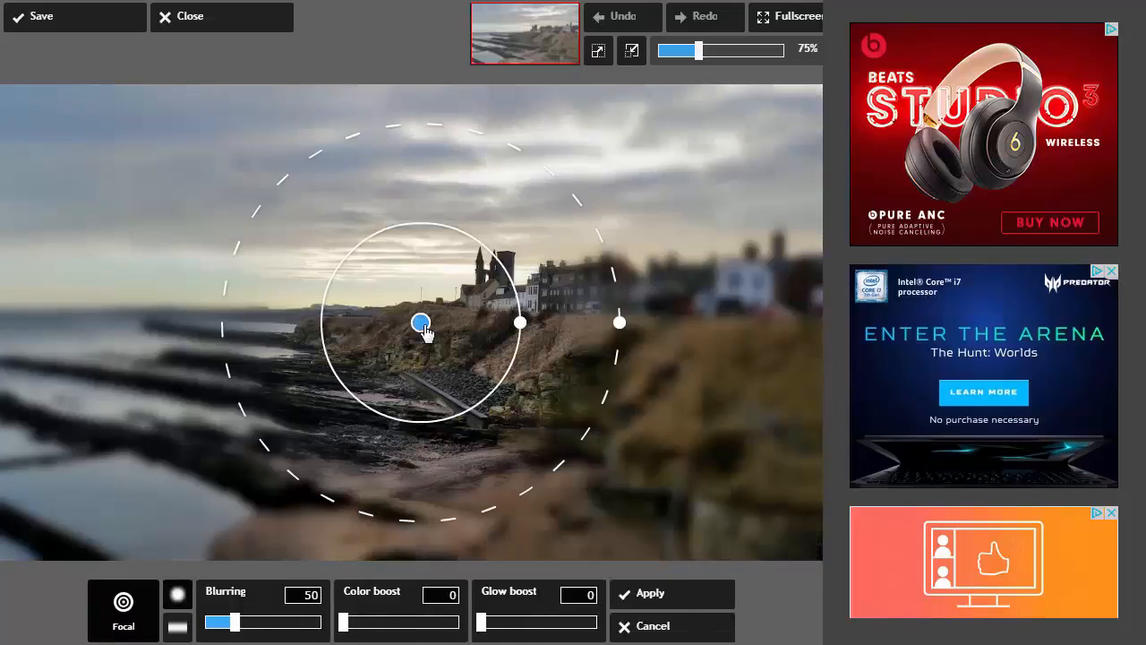
# - Try an enlarged circular focus centred on the clifftop buildings, with color boost 54 and glow boost 31
pyautogui.moveTo(422, 320); pyautogui.dragTo(576, 307)
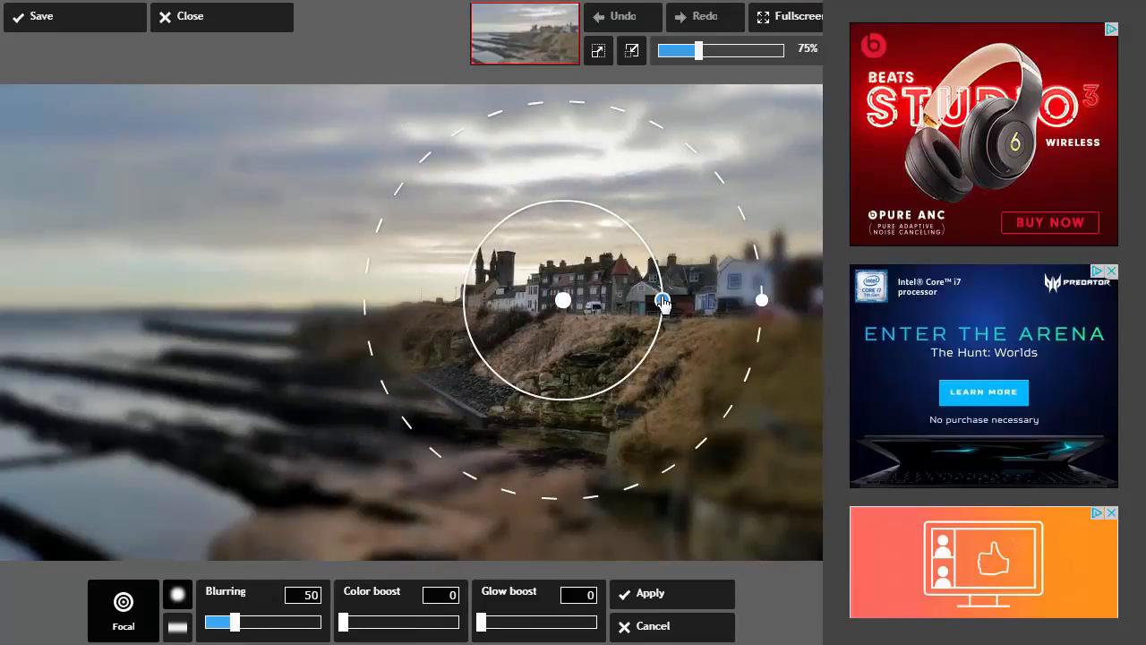
pyautogui.moveTo(663, 302); pyautogui.dragTo(857, 302)
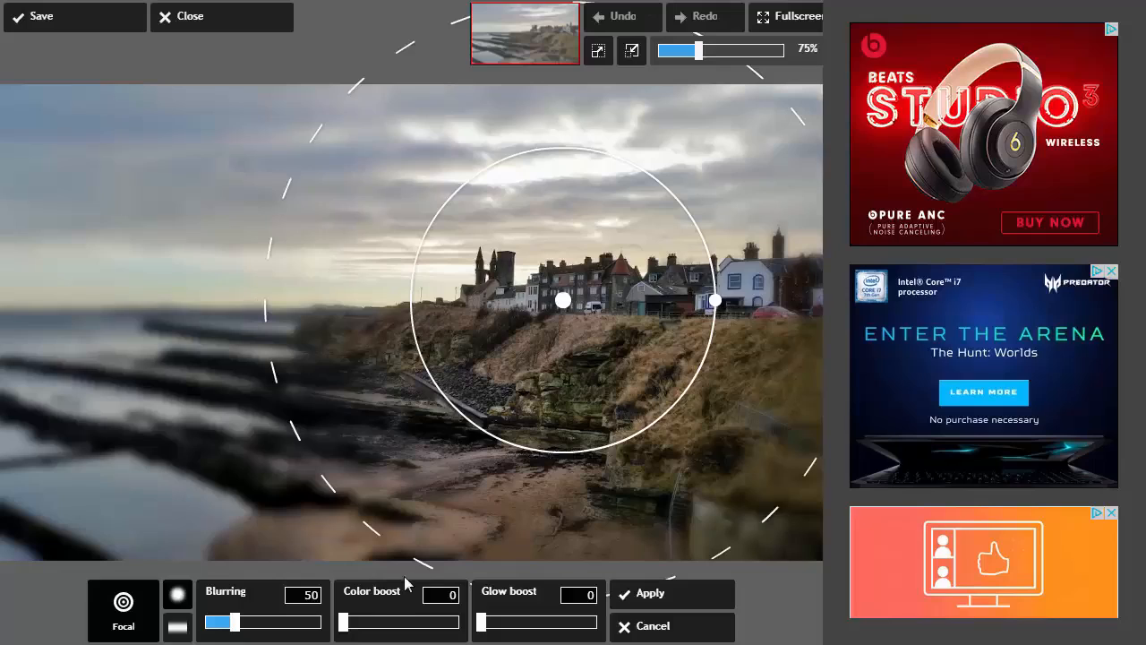
pyautogui.moveTo(348, 629); pyautogui.dragTo(410, 631)
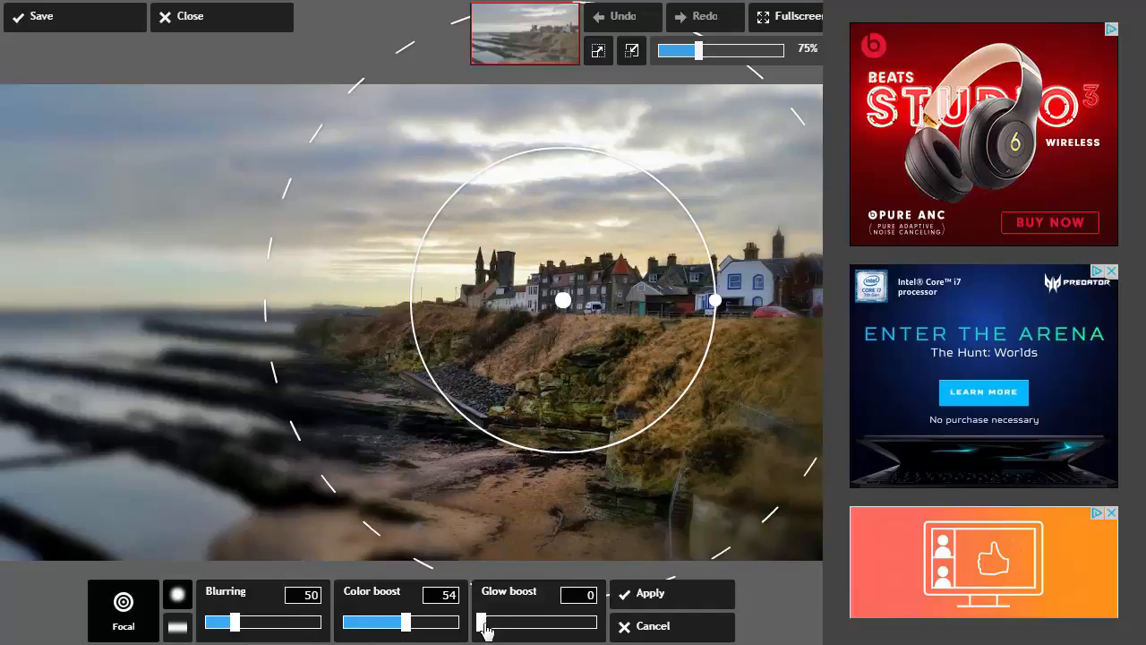
pyautogui.moveTo(485, 630); pyautogui.dragTo(535, 629)
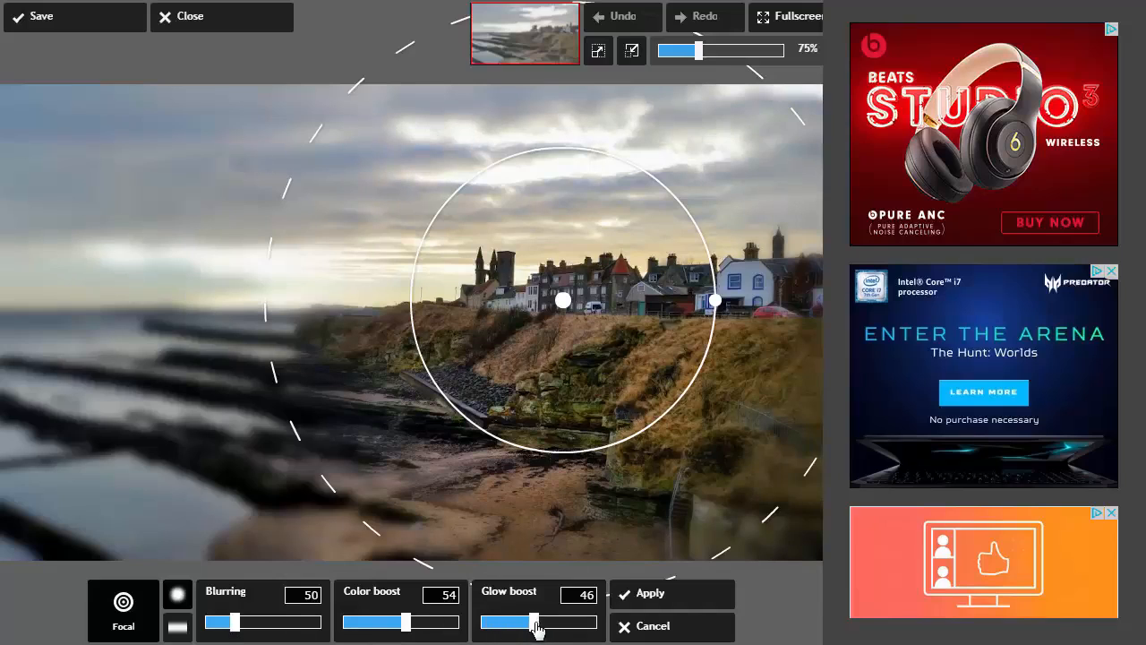
pyautogui.moveTo(535, 625); pyautogui.dragTo(516, 625)
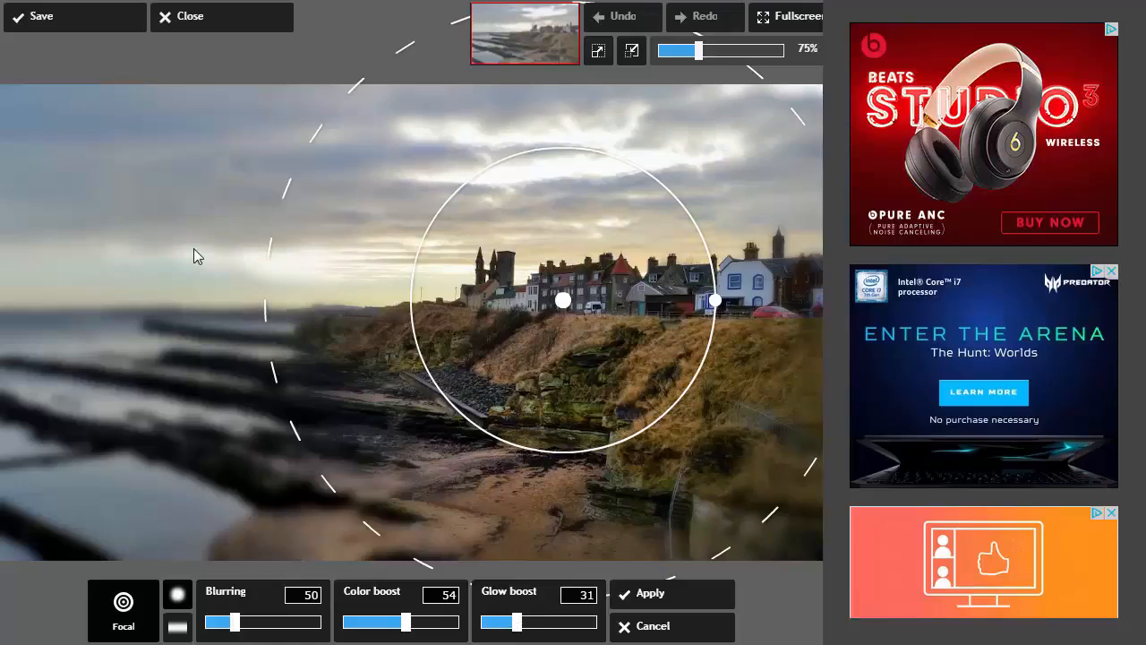
# - Switch to the linear focus, fit a narrow horizontal sharp band over the row of buildings, and set blurring to 56
pyautogui.click(180, 629)
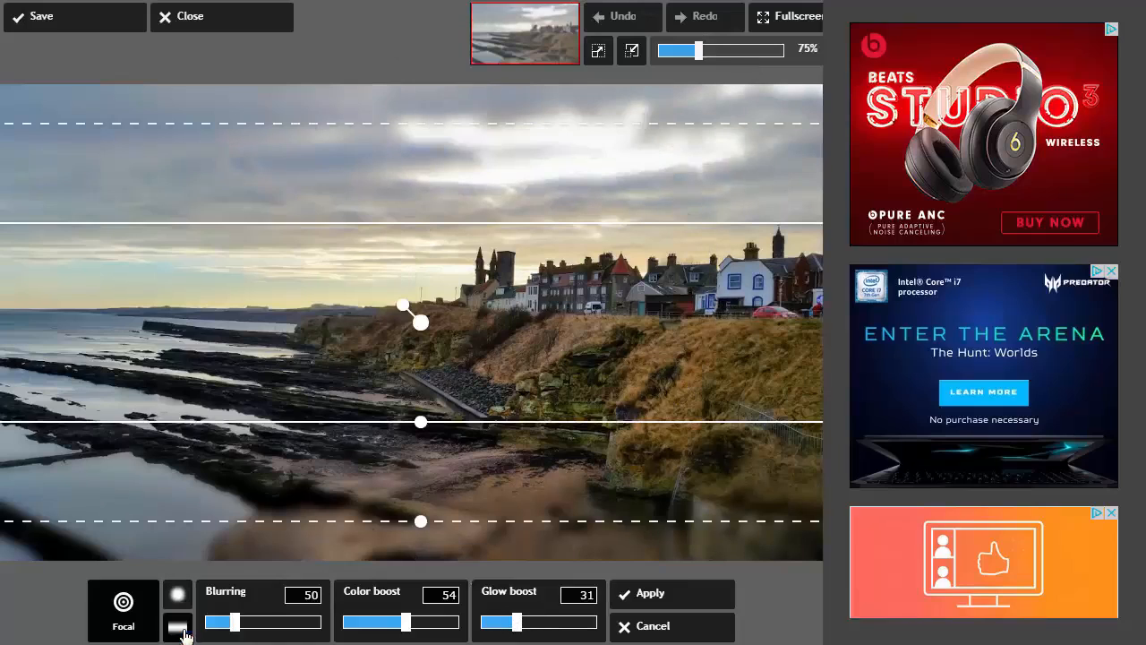
pyautogui.moveTo(420, 323); pyautogui.dragTo(555, 309)
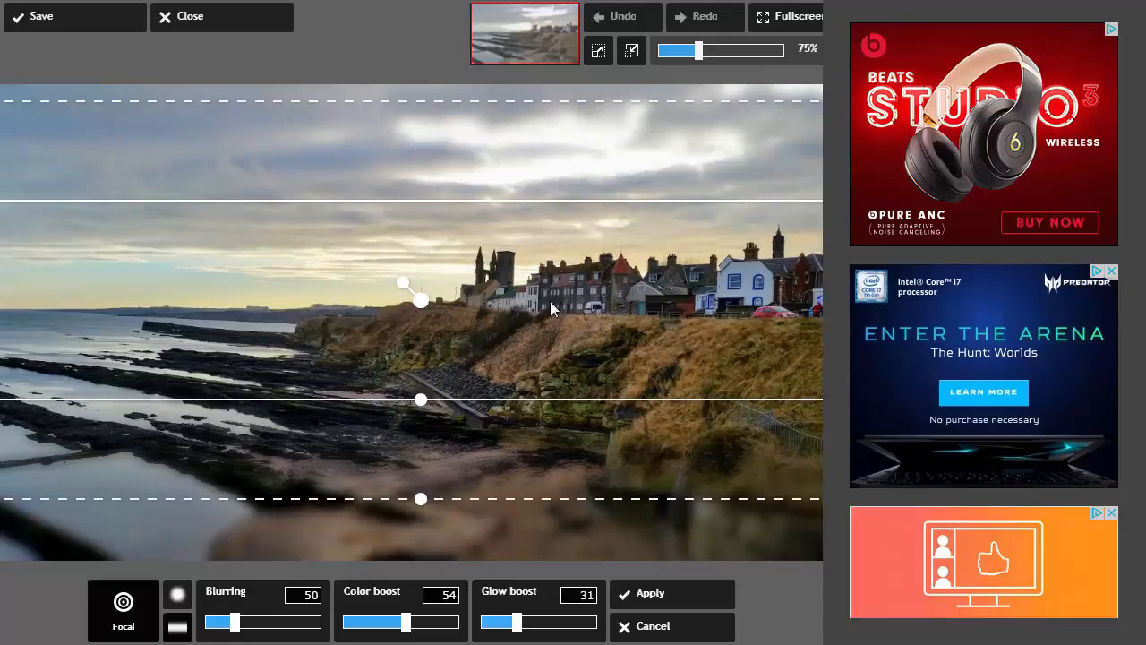
pyautogui.moveTo(423, 408); pyautogui.dragTo(421, 374)
pyautogui.moveTo(420, 499); pyautogui.dragTo(450, 456)
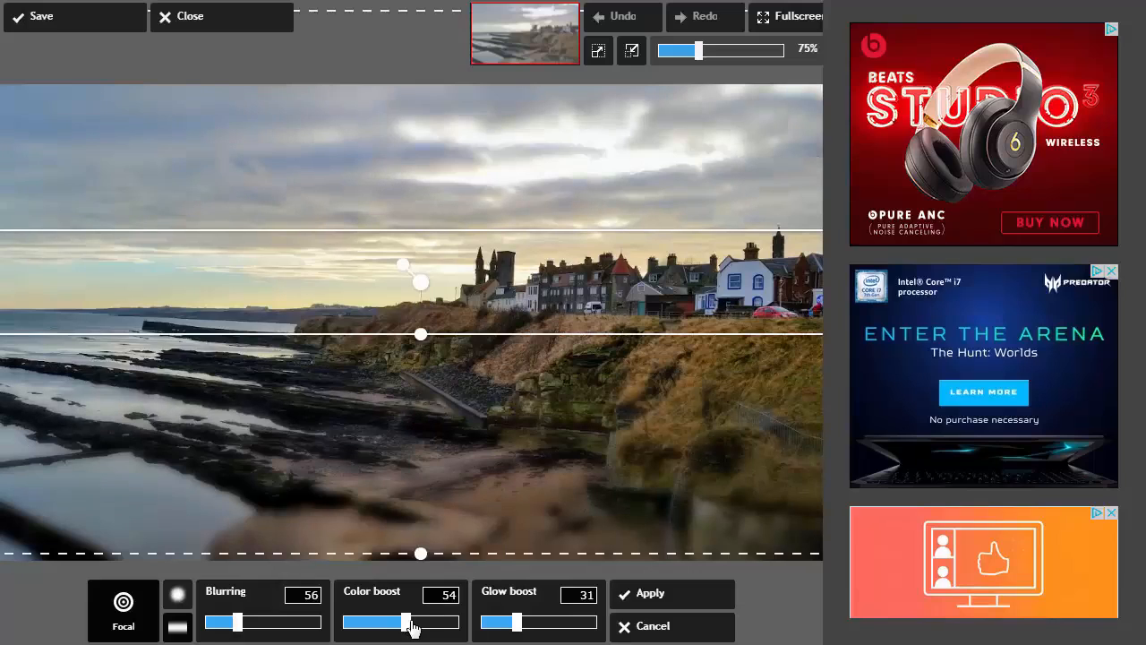
# - Set the color boost to 61 and the glow boost to 36, and apply the Focal adjustment
pyautogui.moveTo(407, 622); pyautogui.dragTo(414, 621)
pyautogui.moveTo(515, 623)
pyautogui.mouseDown()
pyautogui.moveTo(538, 622)
pyautogui.moveTo(523, 622)
pyautogui.mouseUp()
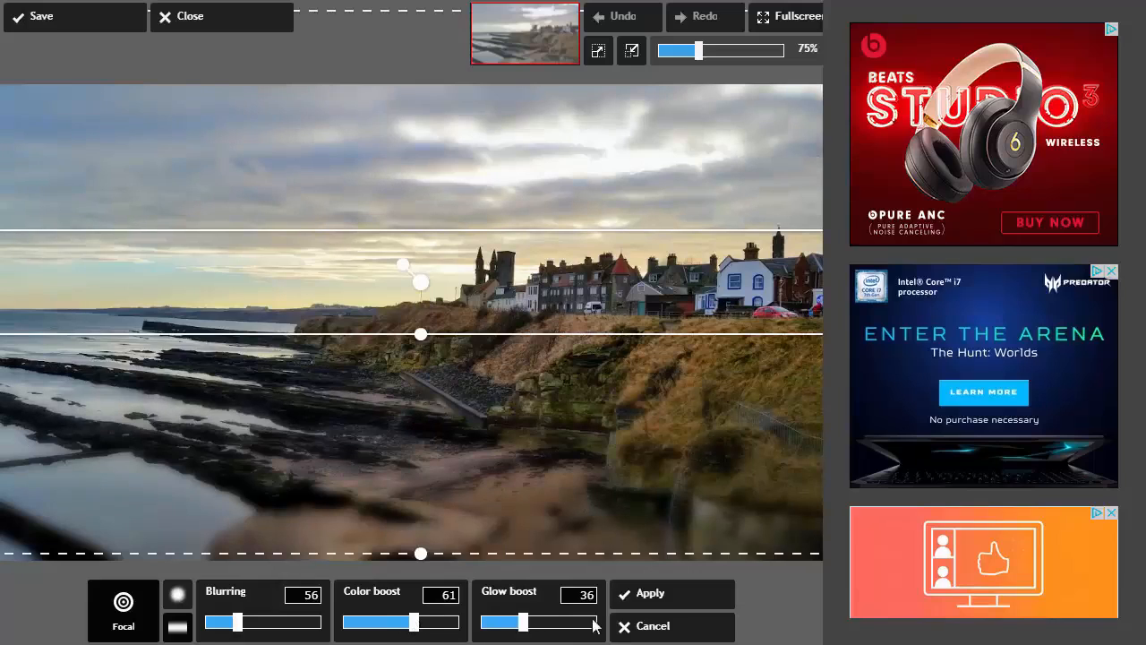
pyautogui.click(663, 596)
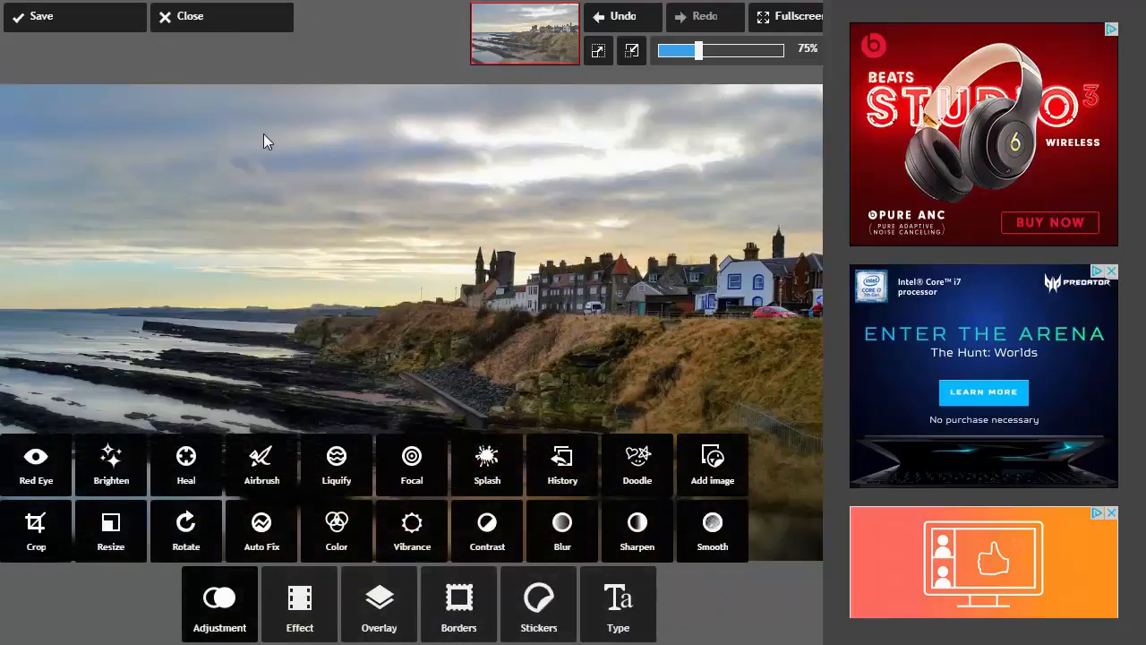
# - Zoom the adjusted coastal photo to 81% and close it to return to the start screen
pyautogui.click(243, 618)
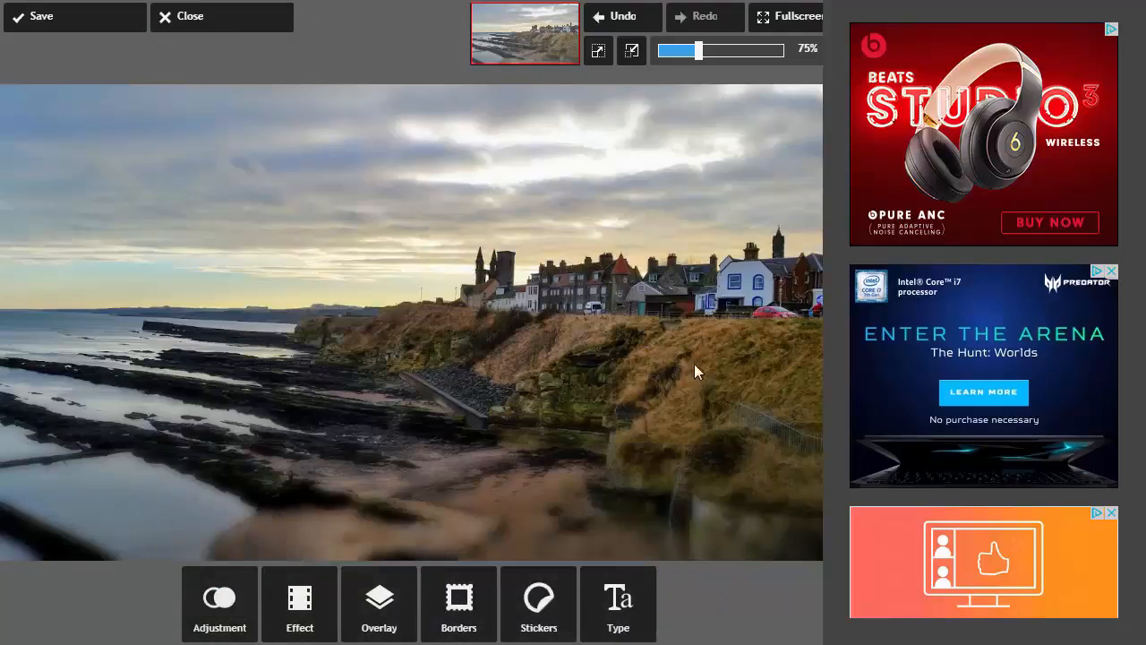
pyautogui.click(705, 53)
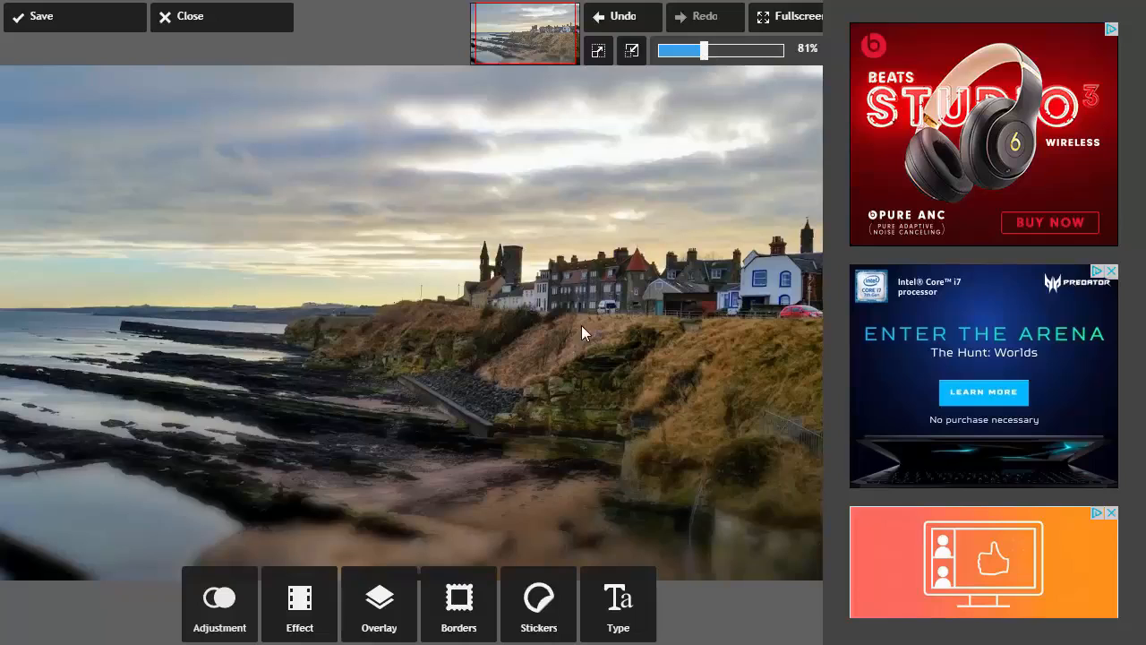
pyautogui.click(224, 26)
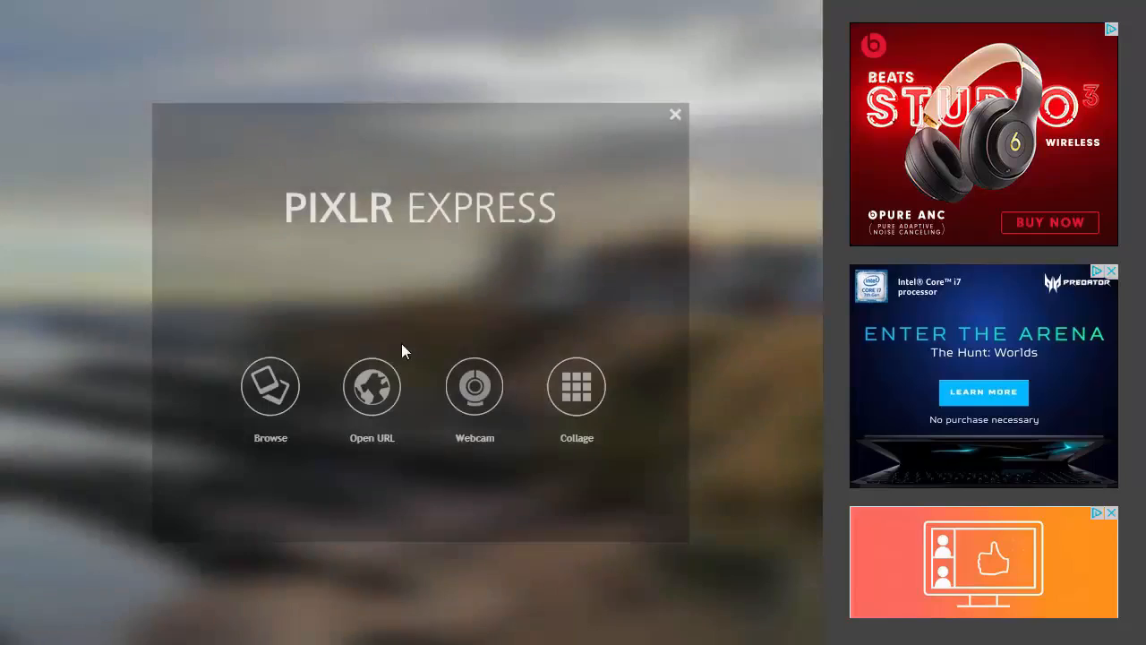